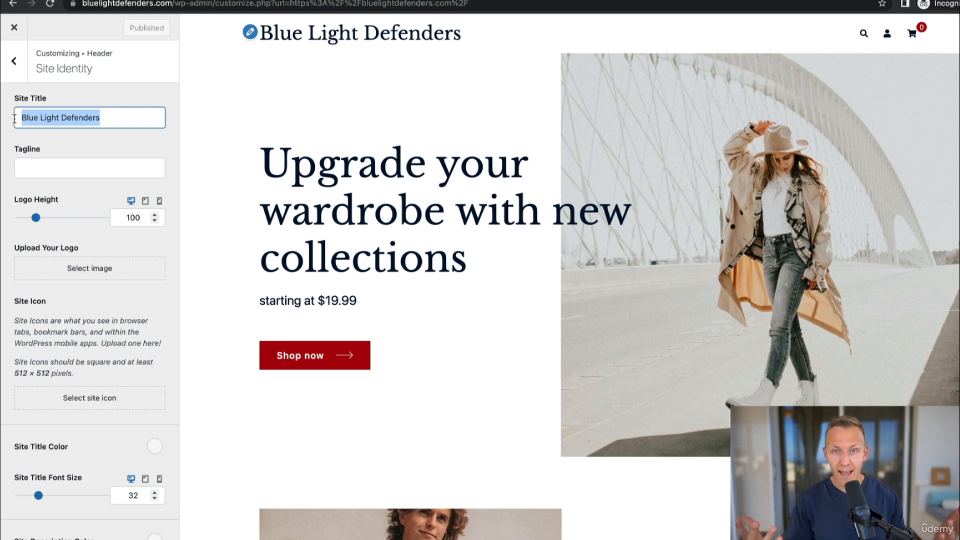
click(113, 120)
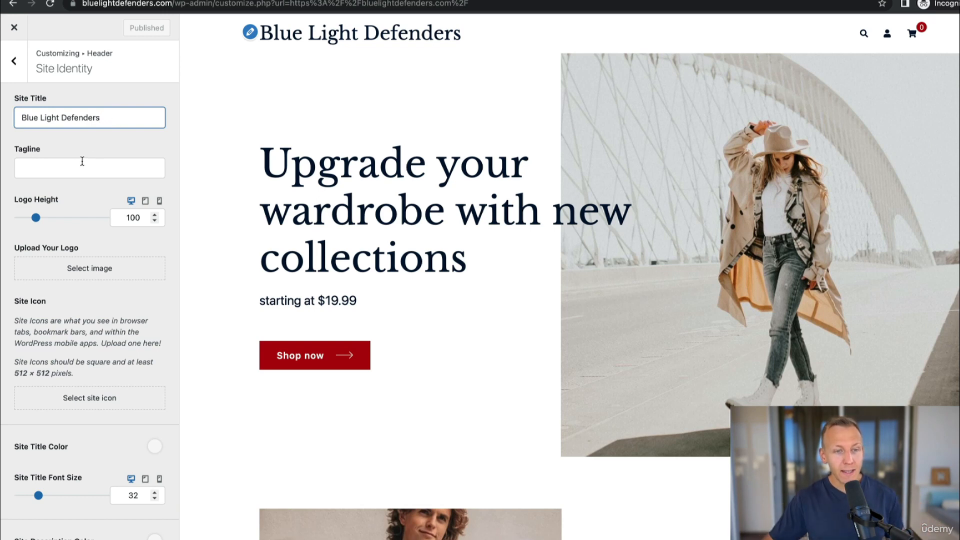
click(82, 161)
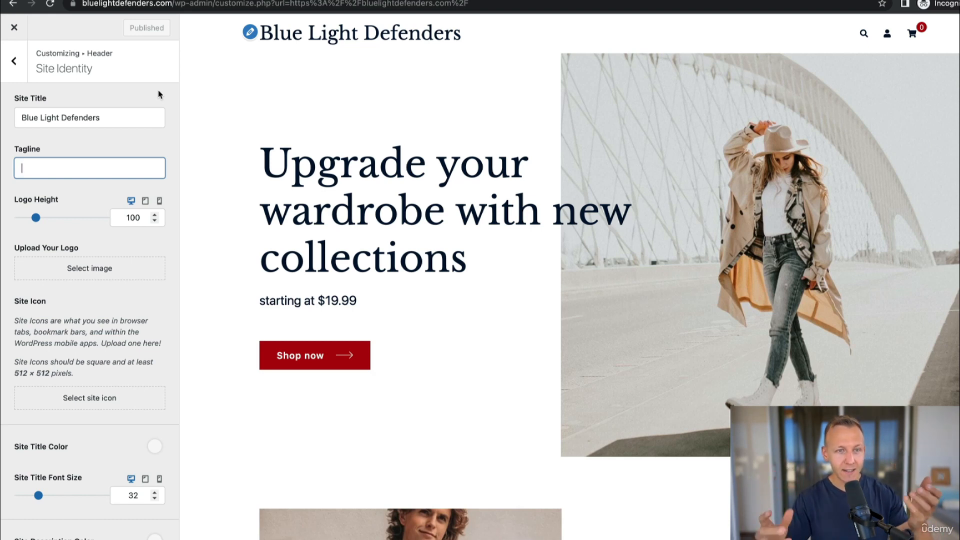
scroll(158, 92, down, 1)
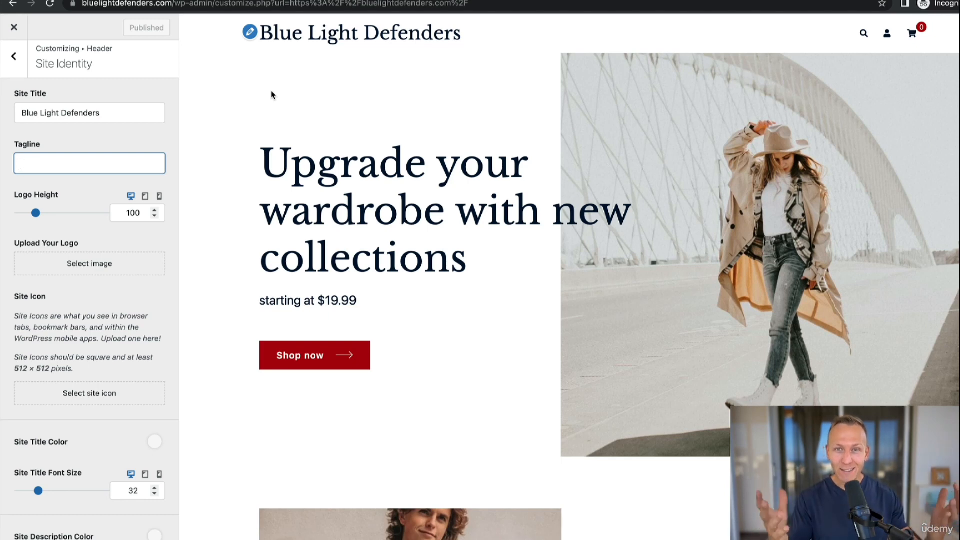
scroll(53, 158, up, 1)
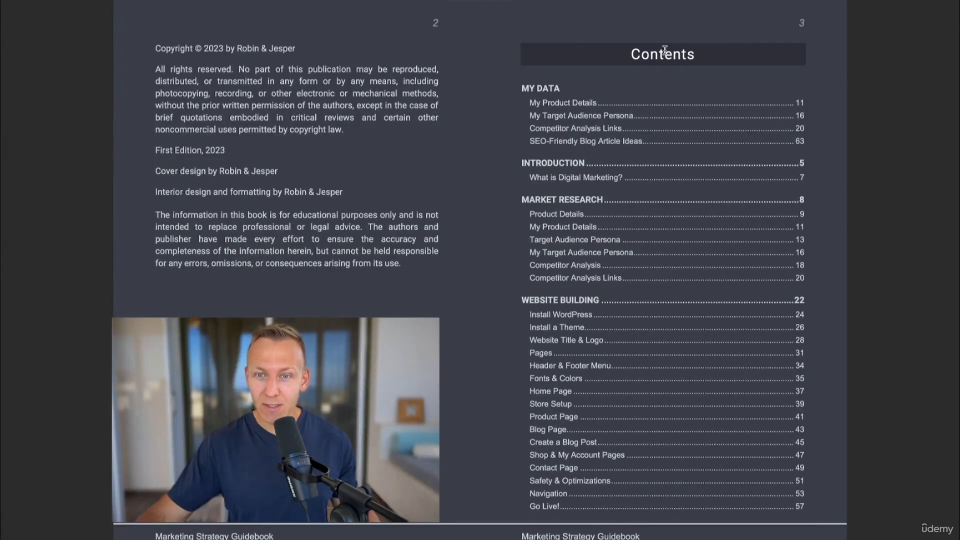
- Copy the 10-tagline prompt from the guidebook's Website Title & Logo chapter into a new ChatGPT message
click(579, 340)
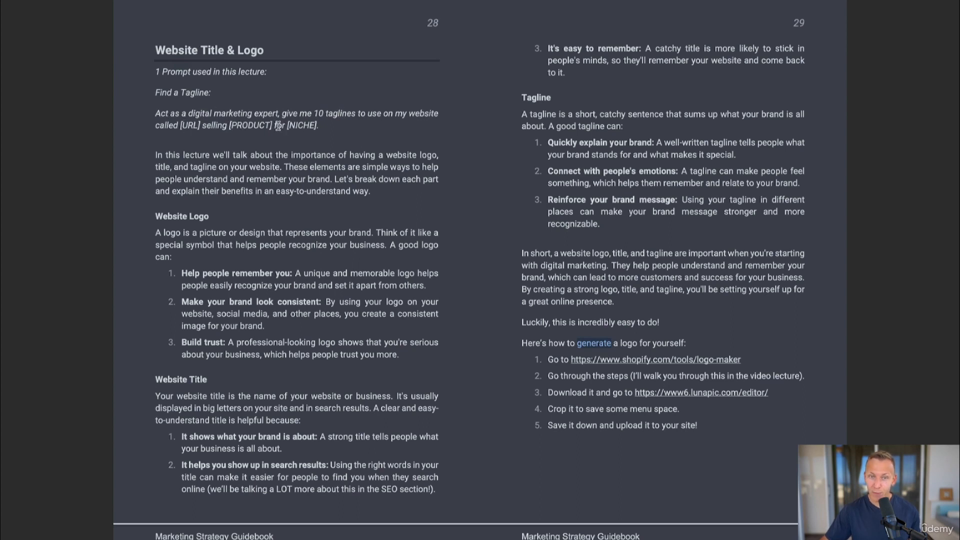
drag(326, 125, 149, 112)
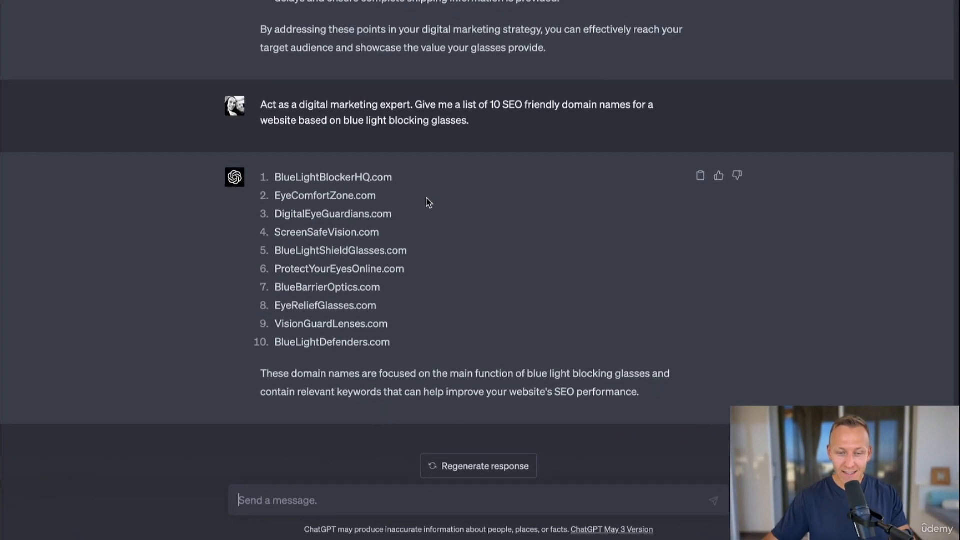
text(Act as a digital marketing expert, give me 10 taglines to use on my website called [URL] selling [PRODUCT] for [NICHE].)
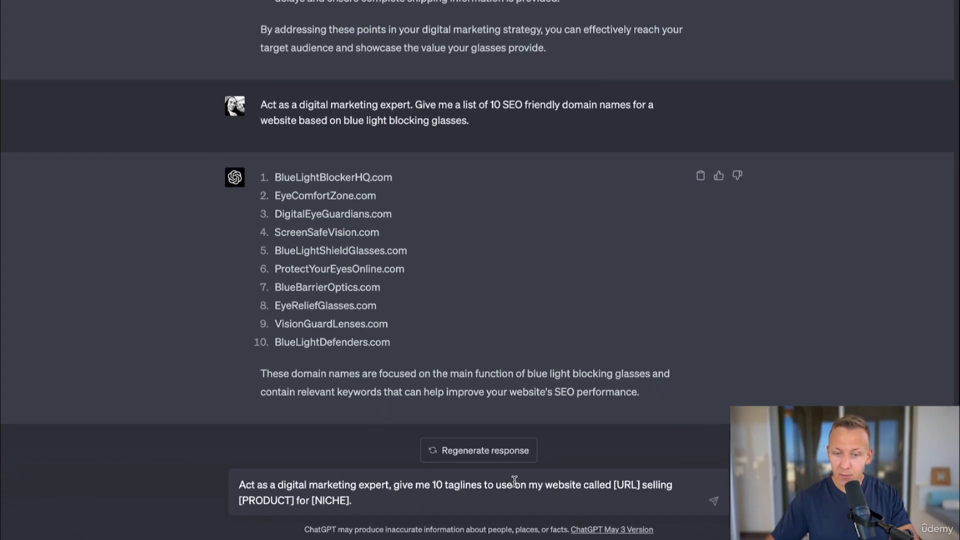
- Replace the [URL] placeholder in the tagline prompt with bluelightdefenders.com
click(642, 485)
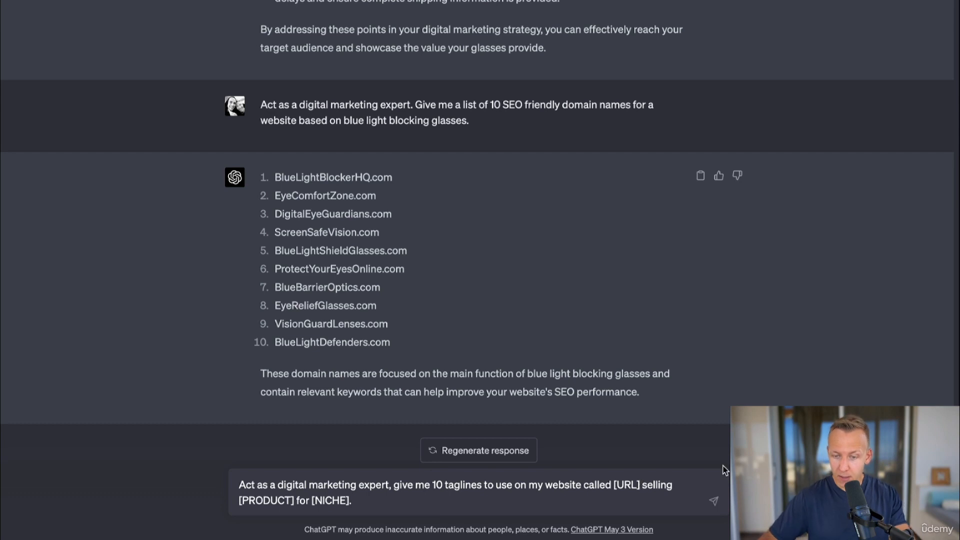
key(BackSpace)
key(BackSpace)
key(BackSpace)
key(BackSpace)
key(BackSpace)
text(bluelig)
text(htdefenders)
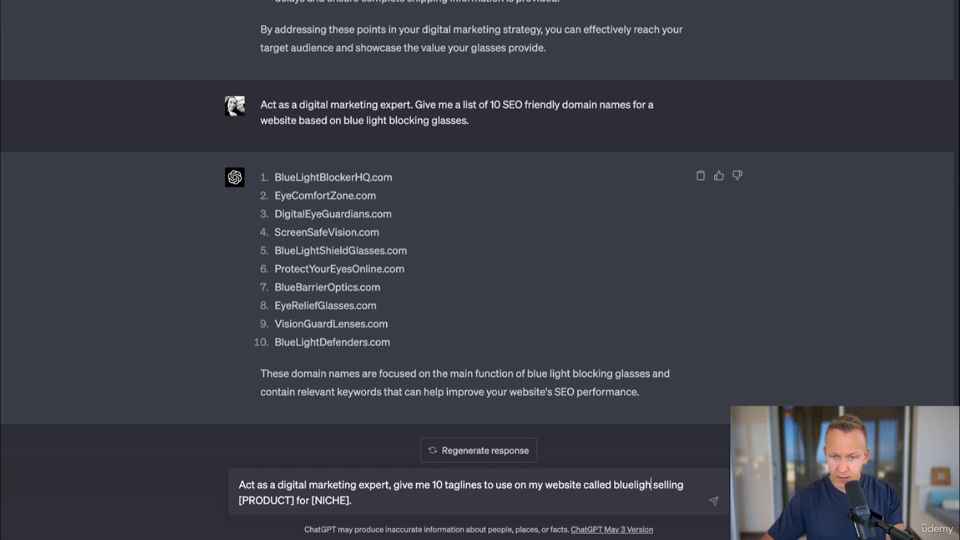
text(.com)
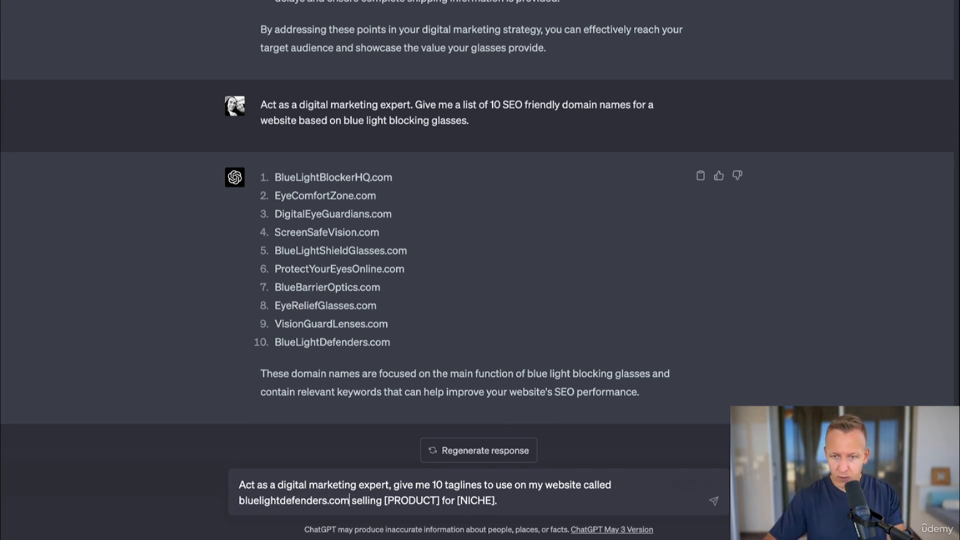
- Replace [PRODUCT] with "blue light blocking glasses" and [NICHE] with "gamers", and send the prompt
double_click(440, 500)
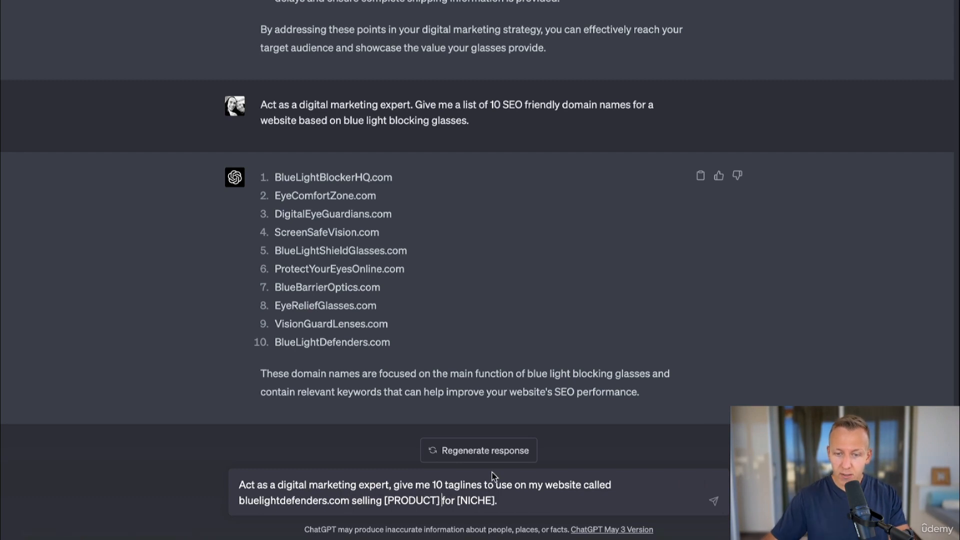
text(blue light blocking glasses)
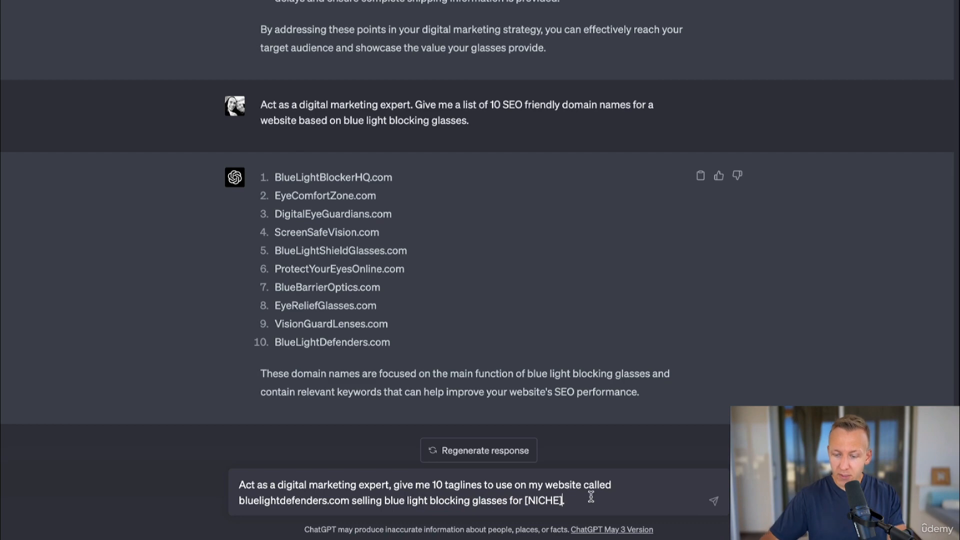
double_click(562, 499)
text(gamers)
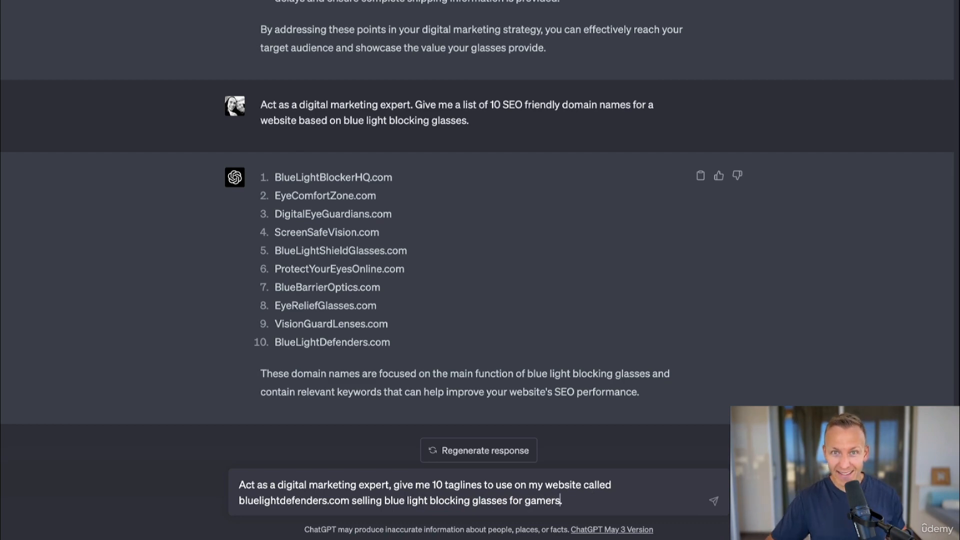
key(Return)
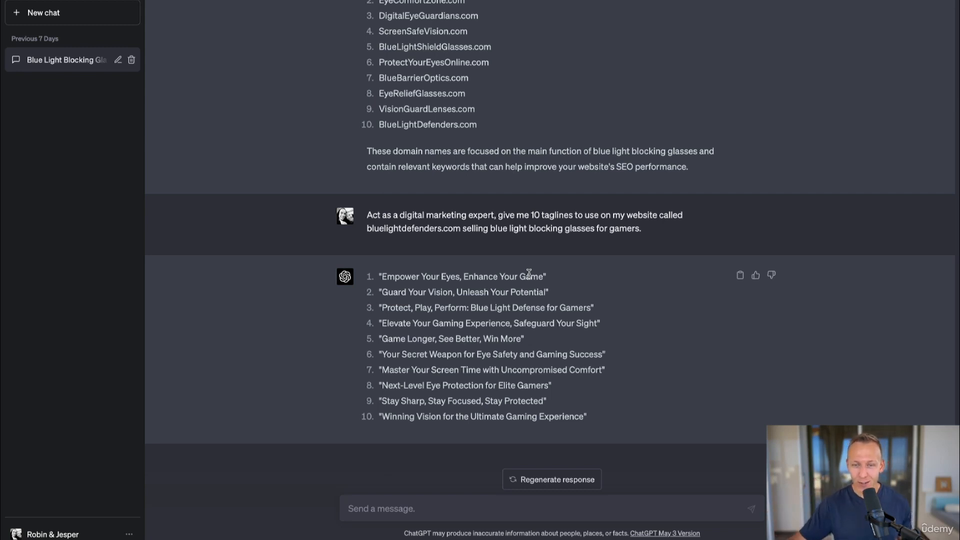
- Copy the tagline "Empower Your Eyes, Enhance Your Game" without its quotes, and ask ChatGPT to "give me 10 more"
drag(544, 276, 382, 278)
key(ctrl+c)
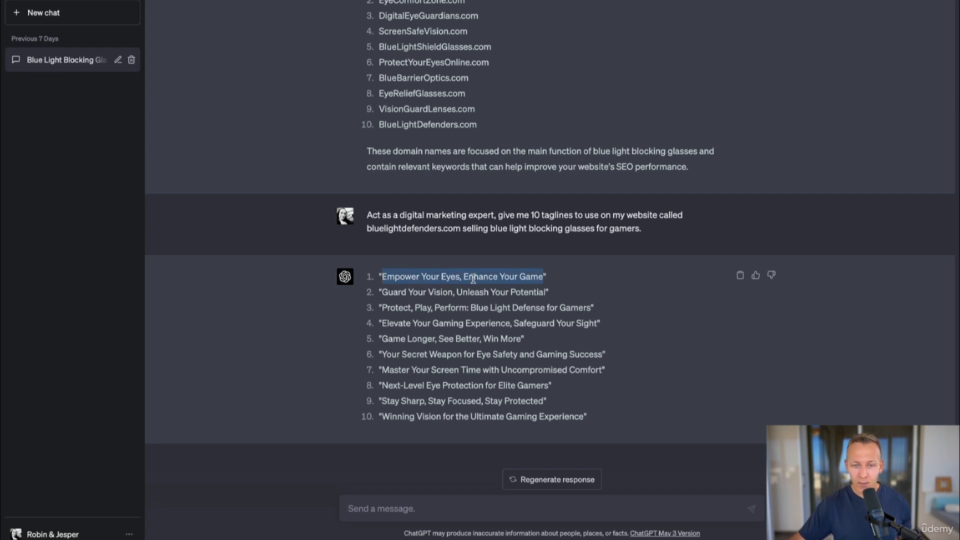
click(557, 286)
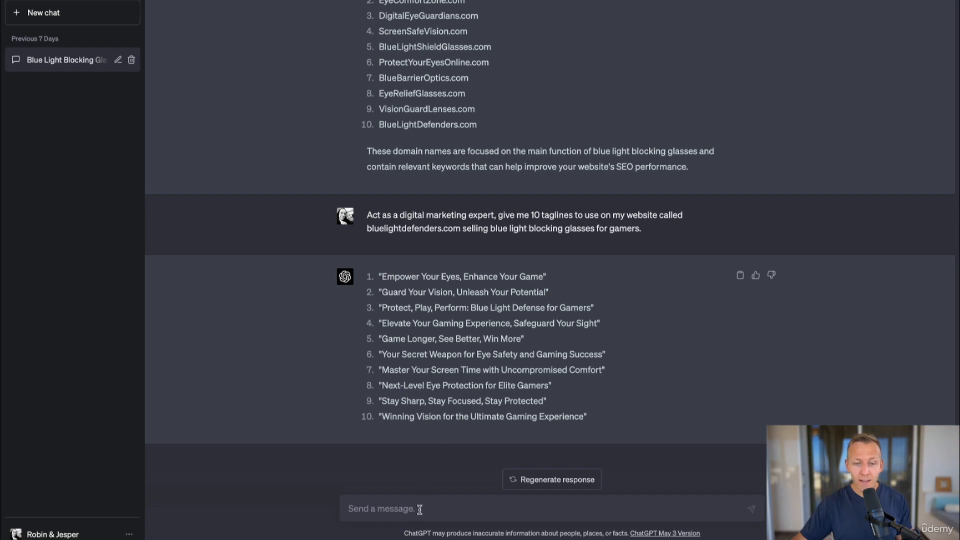
text(give me 10 more)
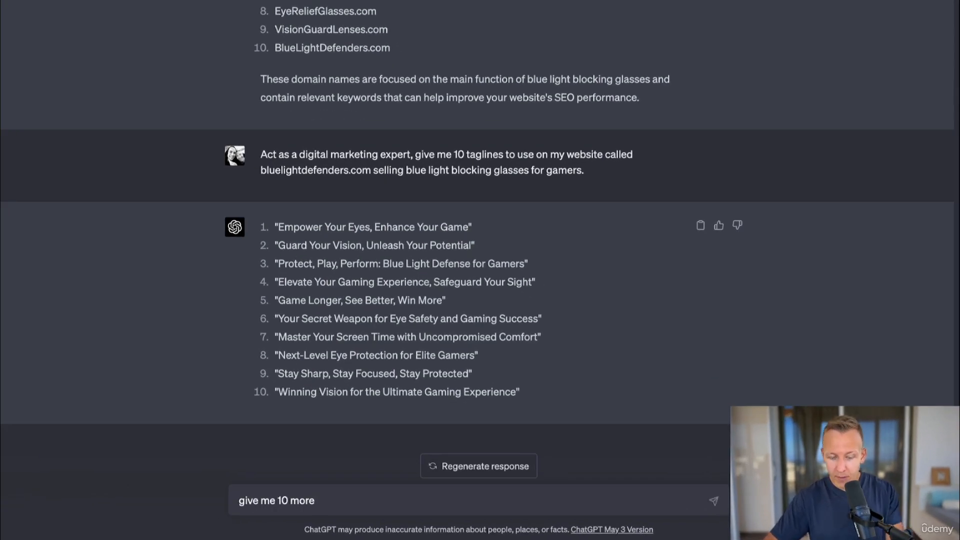
key(Return)
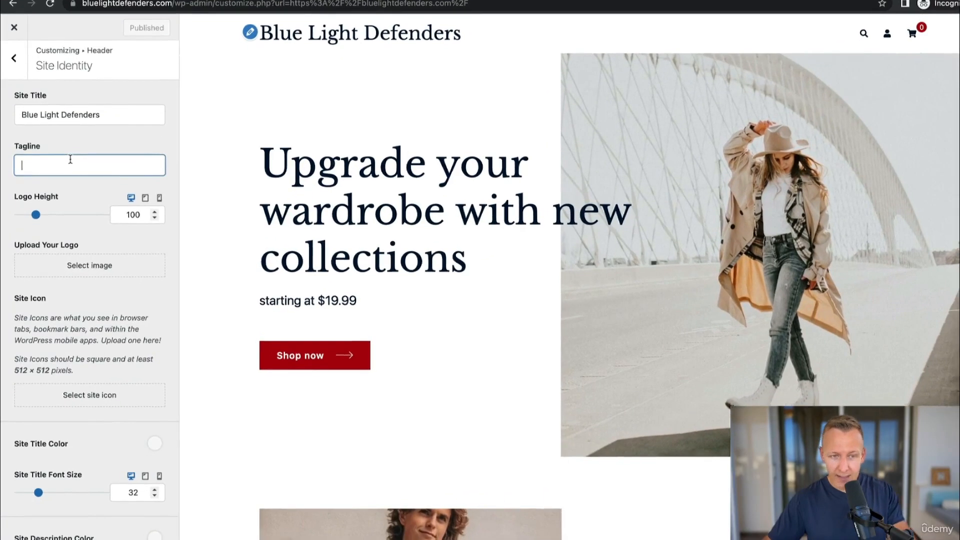
- Set the site's tagline in the WordPress customizer to "Empower Your Eyes, Enhance Your Game"
key(ctrl+v)
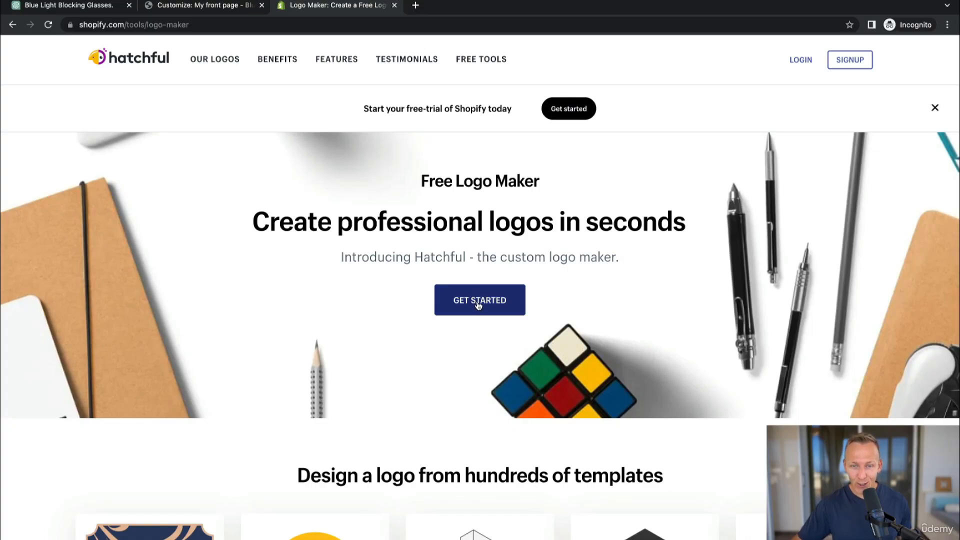
- Start a new logo in Shopify's free logo maker and choose Tech as the business space
click(478, 306)
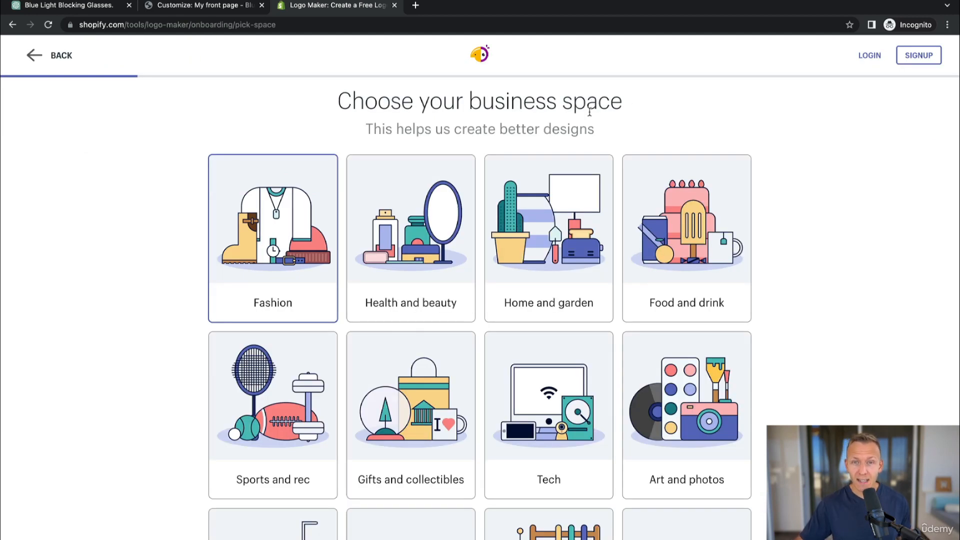
scroll(796, 173, down, 1)
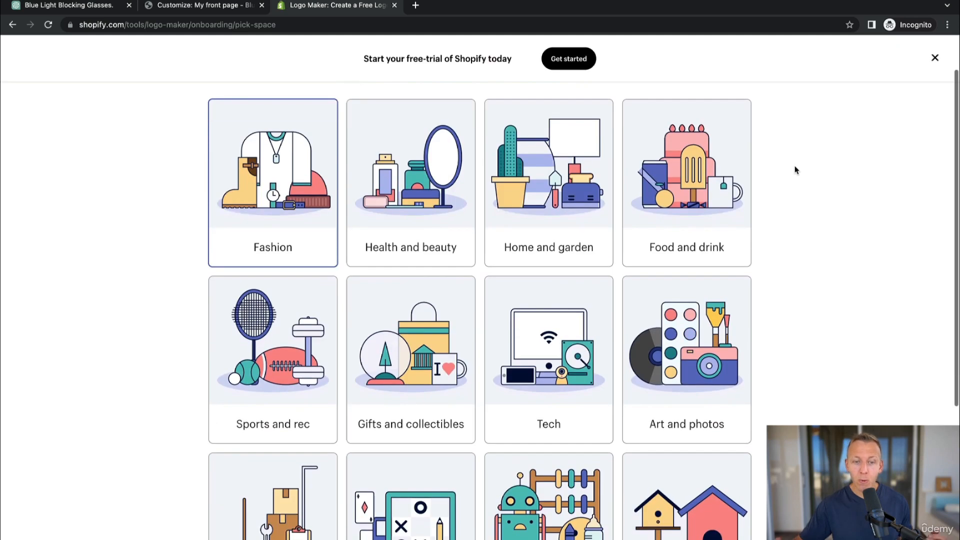
scroll(796, 172, down, 4)
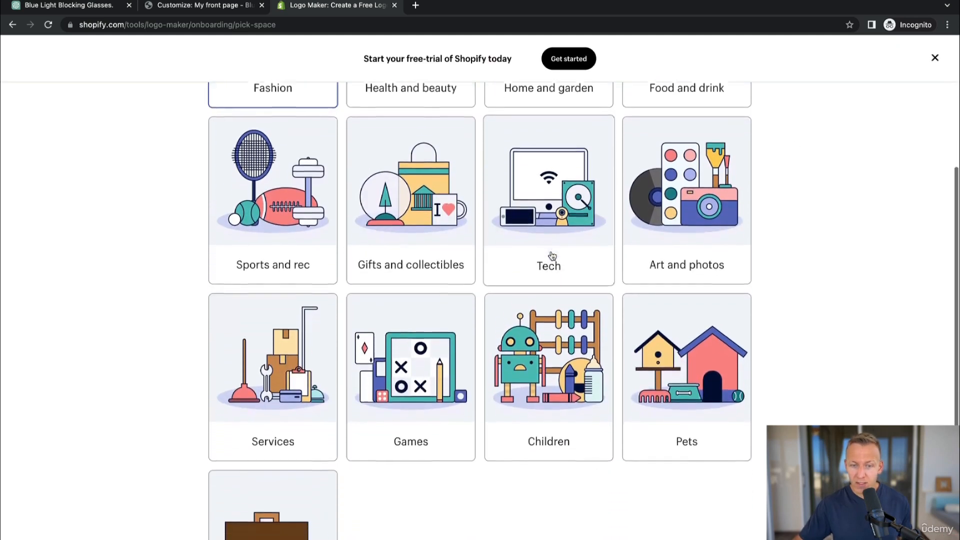
scroll(696, 259, down, 2)
scroll(686, 267, up, 1)
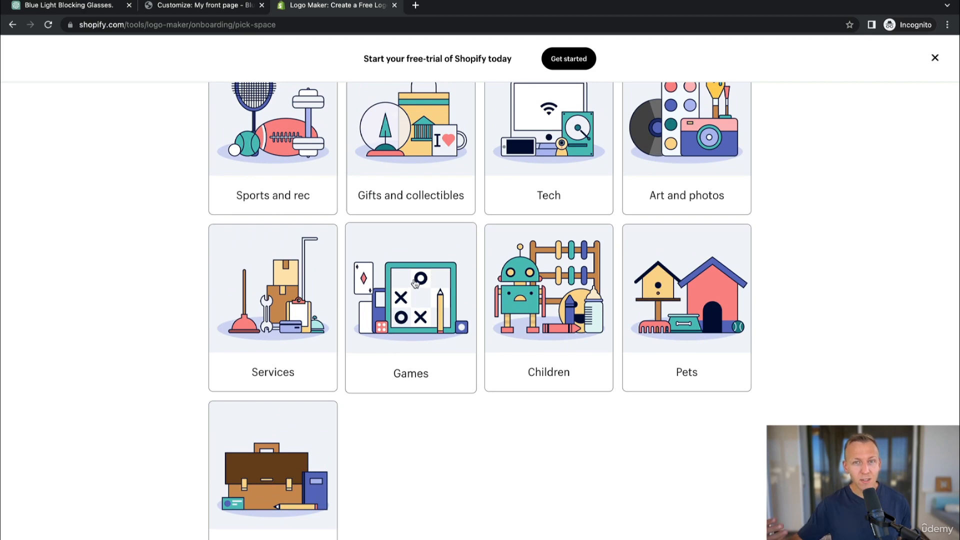
scroll(415, 284, up, 2)
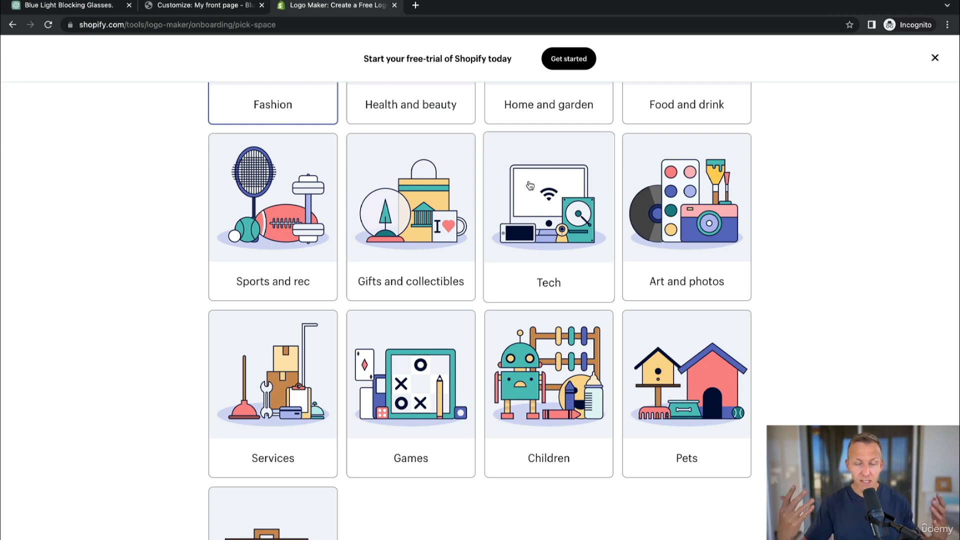
scroll(530, 186, up, 1)
scroll(530, 186, up, 3)
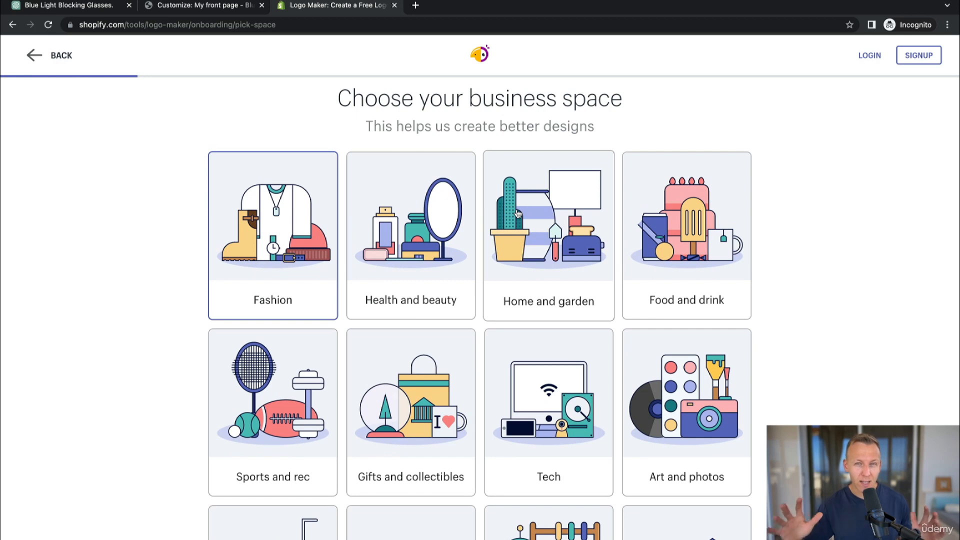
scroll(591, 300, down, 1)
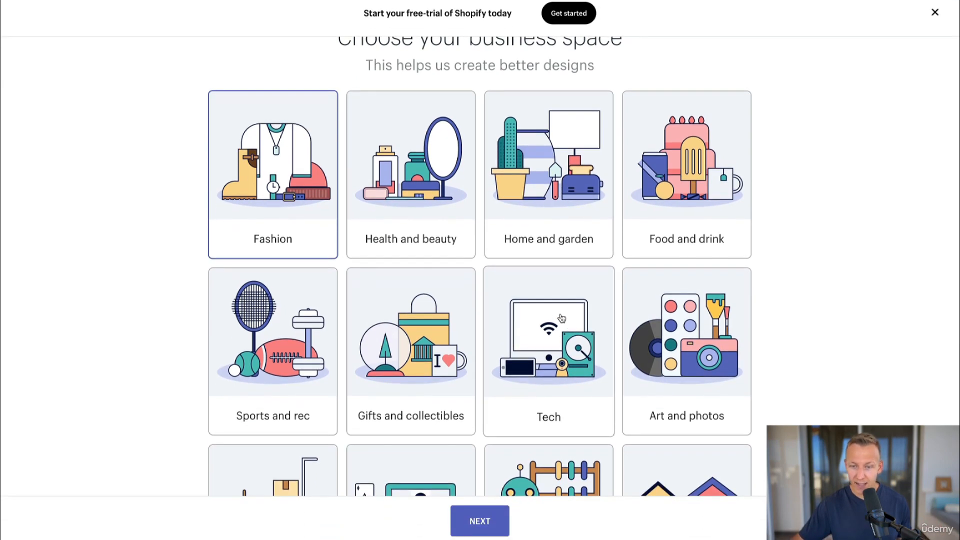
click(576, 352)
click(480, 535)
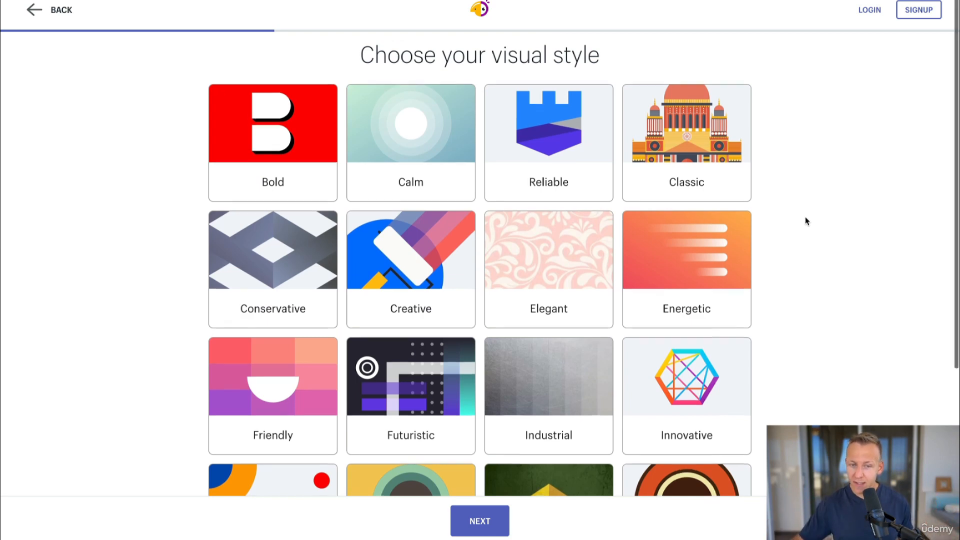
- Choose Futuristic as the logo's visual style and continue to the business name page
scroll(805, 220, down, 1)
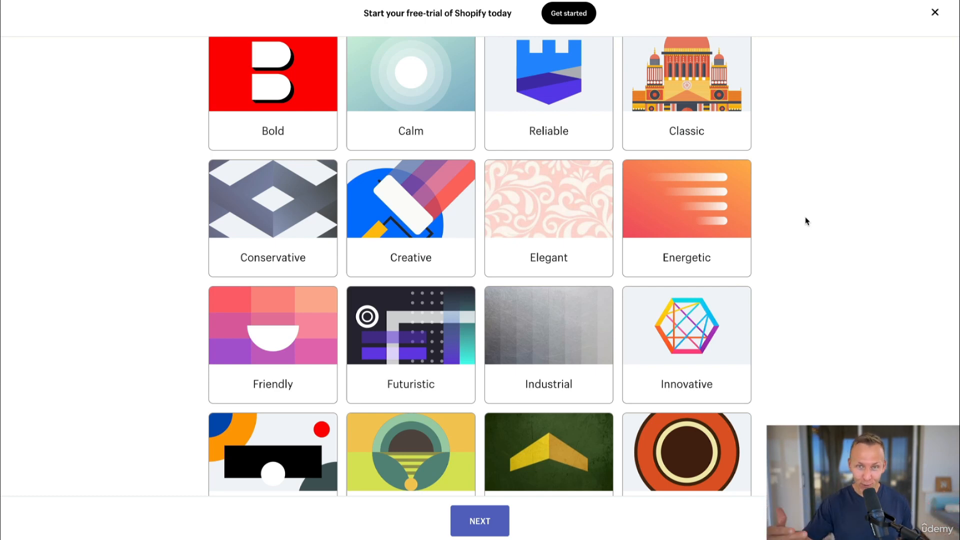
click(410, 330)
scroll(567, 304, down, 1)
scroll(567, 304, down, 5)
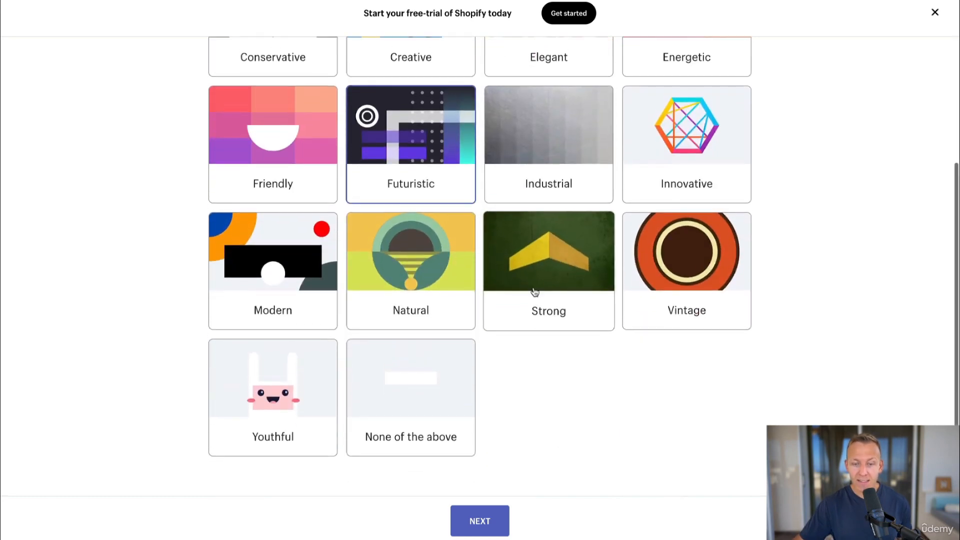
click(480, 521)
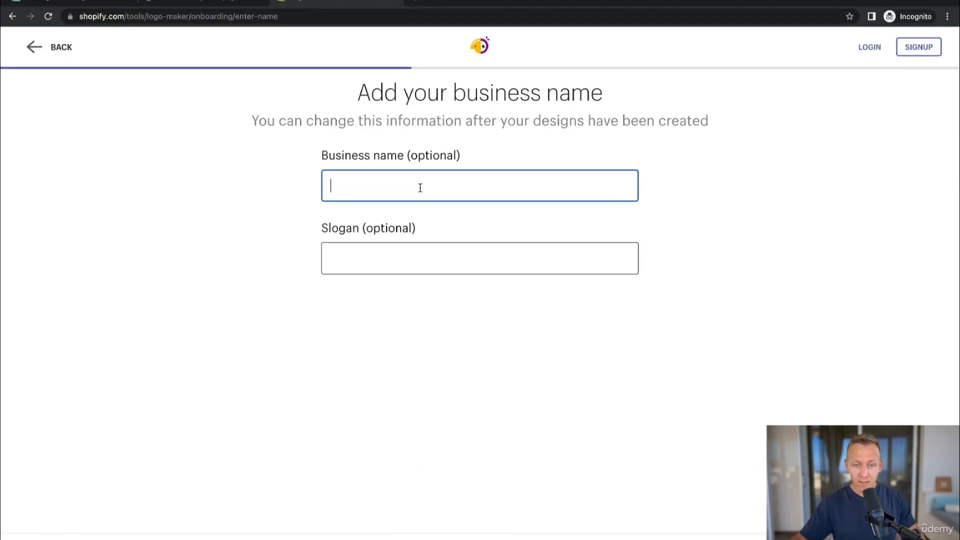
- Enter the business name "Blue Light Defenders" and, copied from the WordPress tagline, the slogan "Empower Your Eyes, Enhance Your Game", and continue
text(Blue Light Defenders)
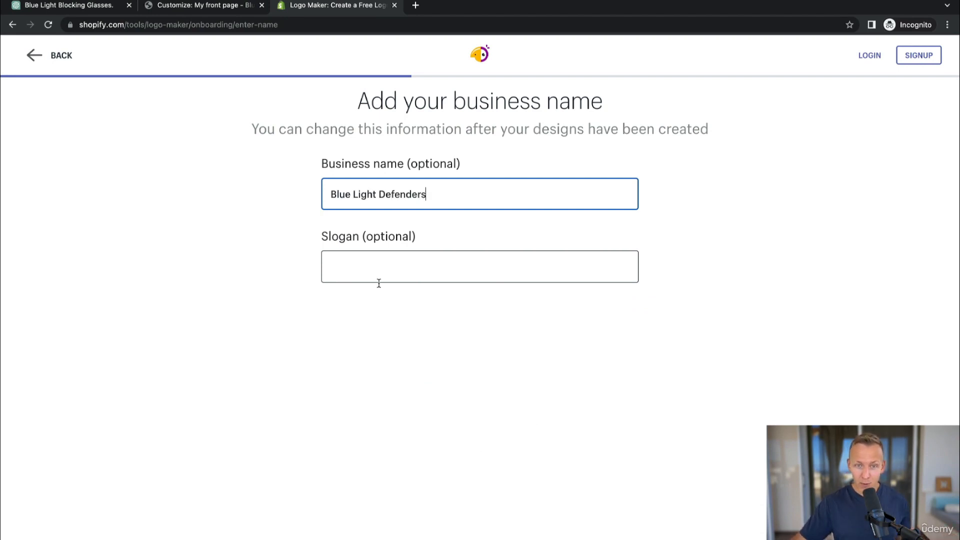
click(380, 267)
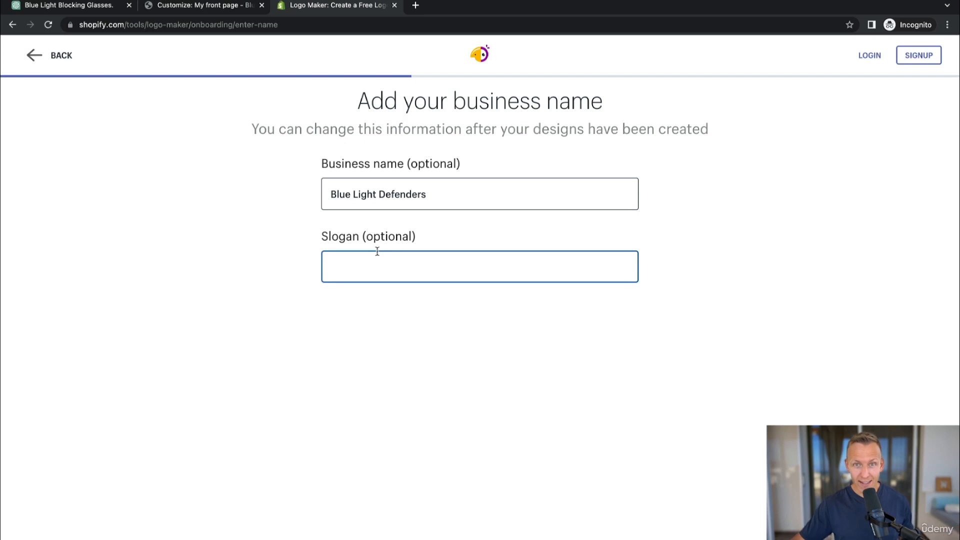
click(230, 6)
triple_click(124, 179)
key(ctrl+c)
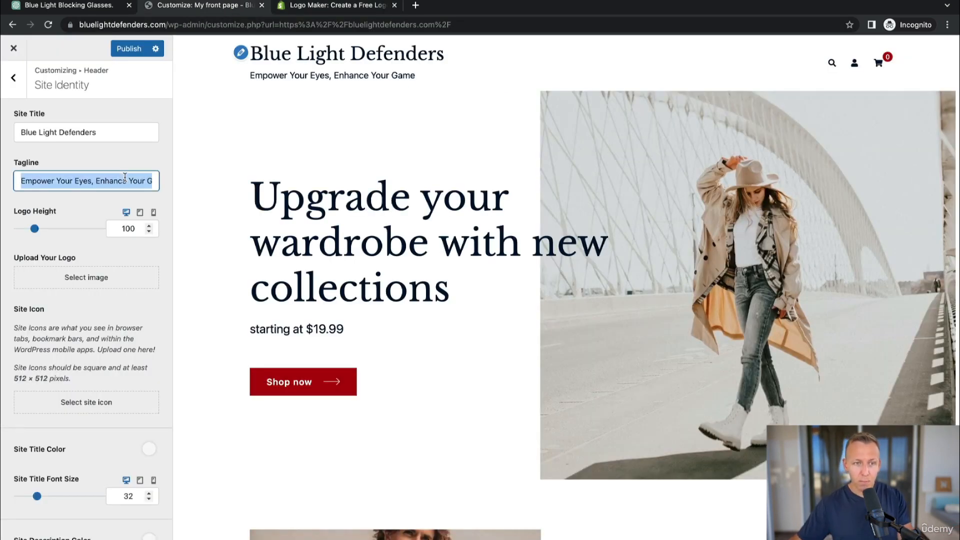
key(ctrl+Tab)
key(ctrl+v)
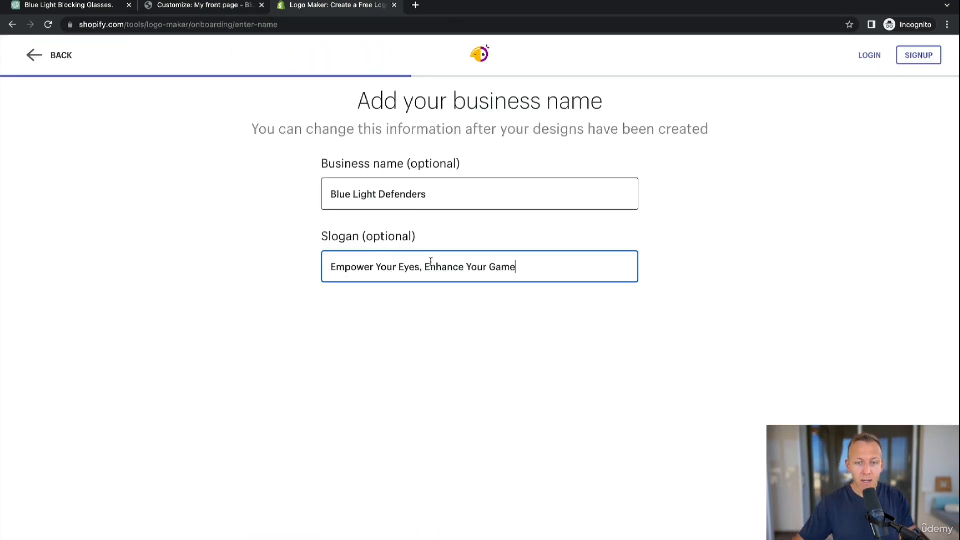
click(496, 518)
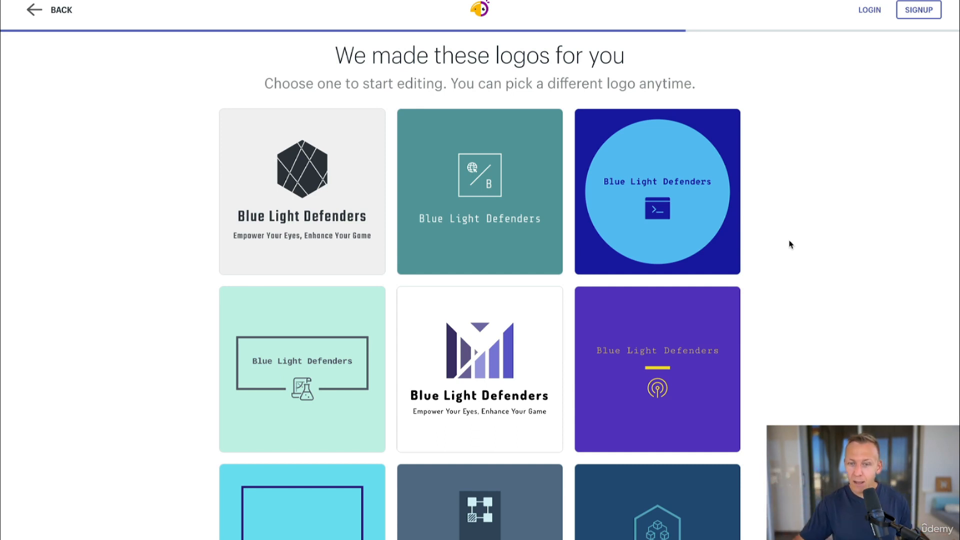
- Browse the generated Blue Light Defenders logos and open the one with the dotted ring beside the name for editing
scroll(820, 245, down, 9)
scroll(854, 241, down, 2)
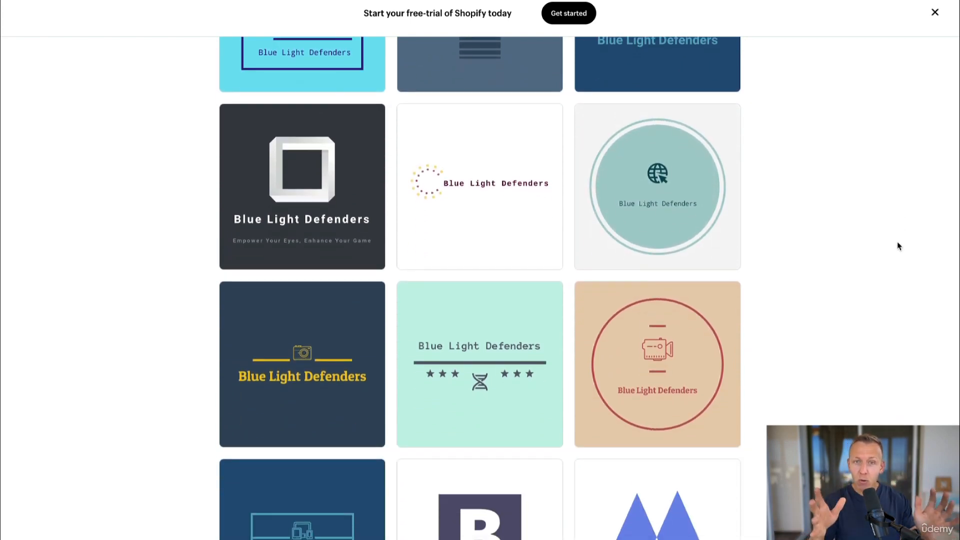
mouse_move(629, 139)
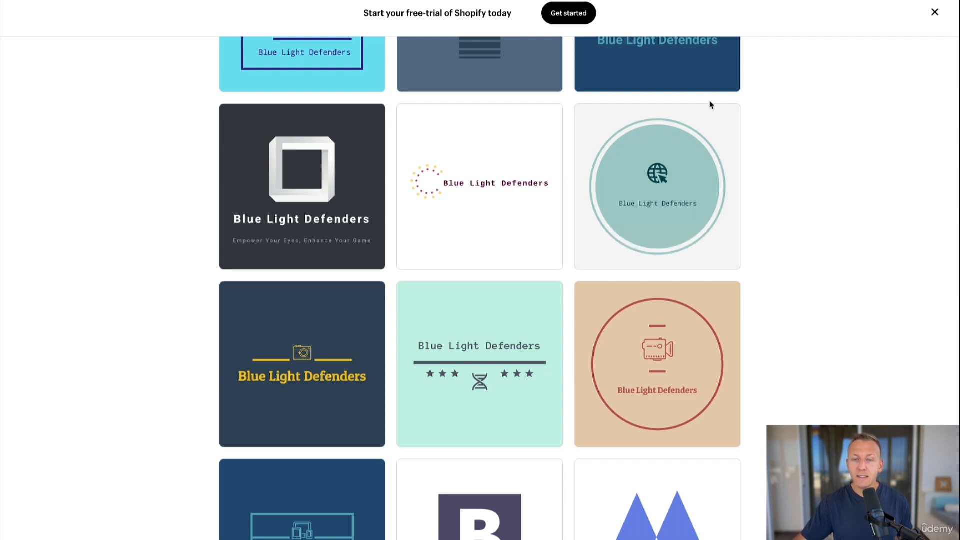
mouse_move(647, 208)
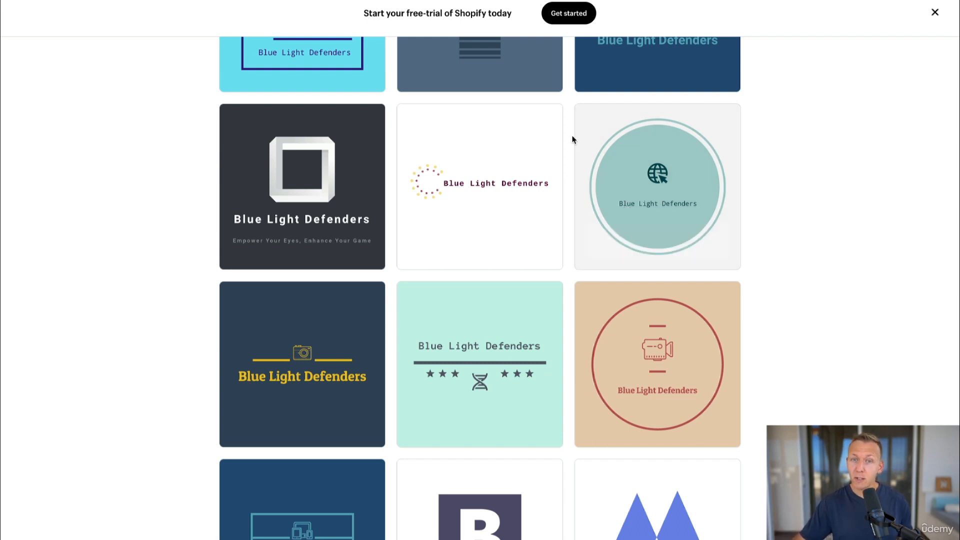
click(223, 5)
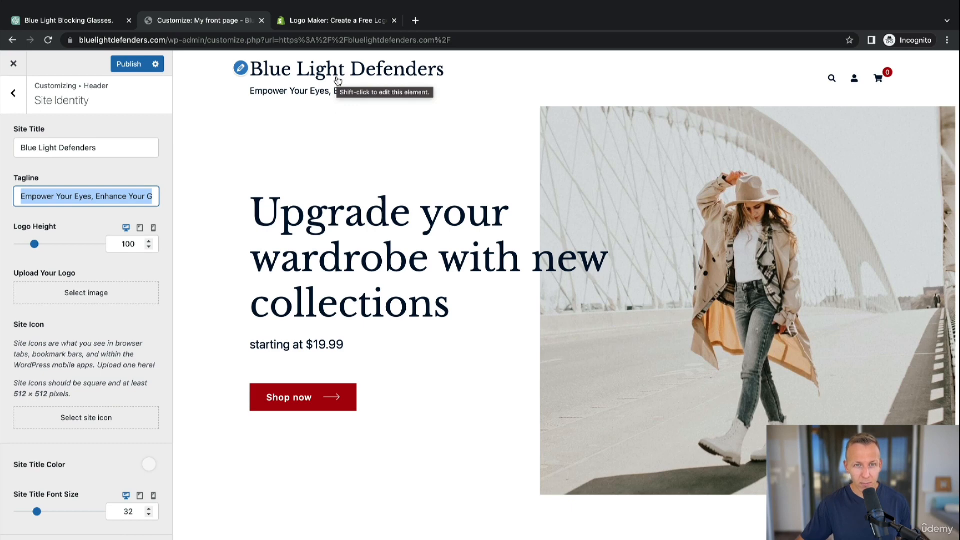
click(332, 21)
mouse_move(650, 203)
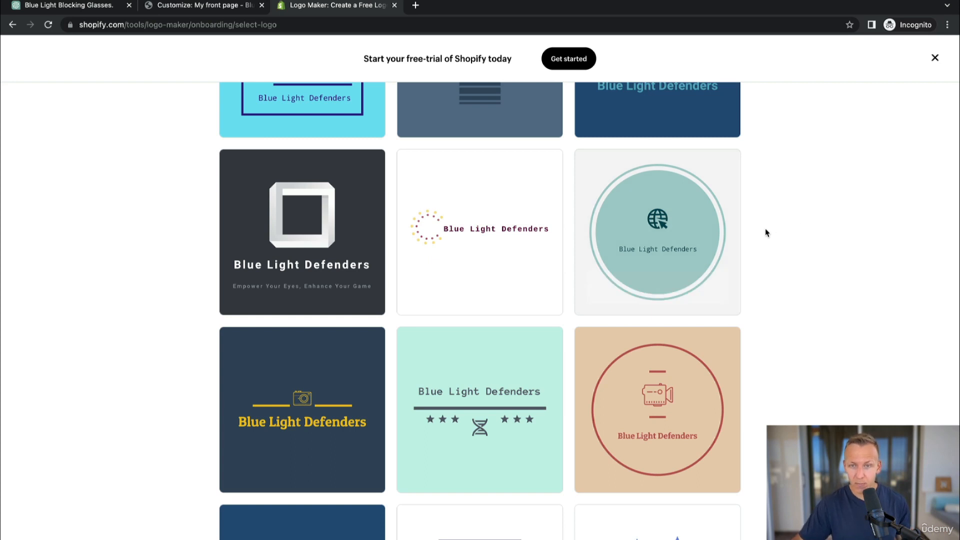
scroll(900, 261, up, 3)
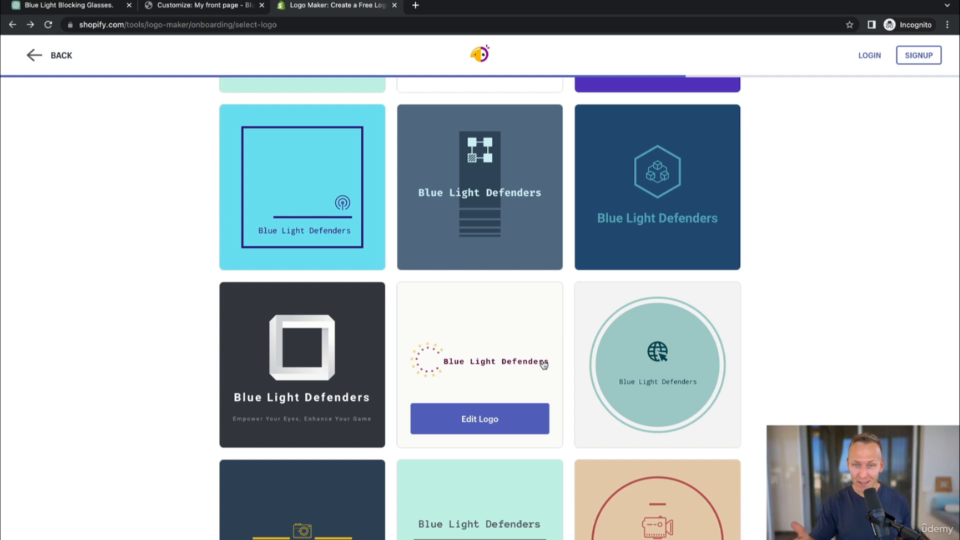
click(481, 410)
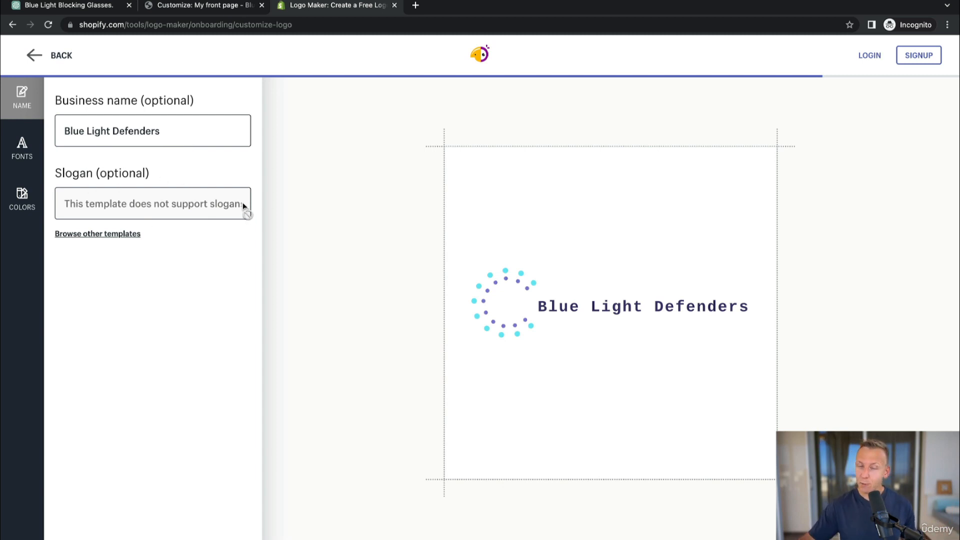
- Try several fonts on the logo and apply a bold monospaced one to the business name
click(17, 152)
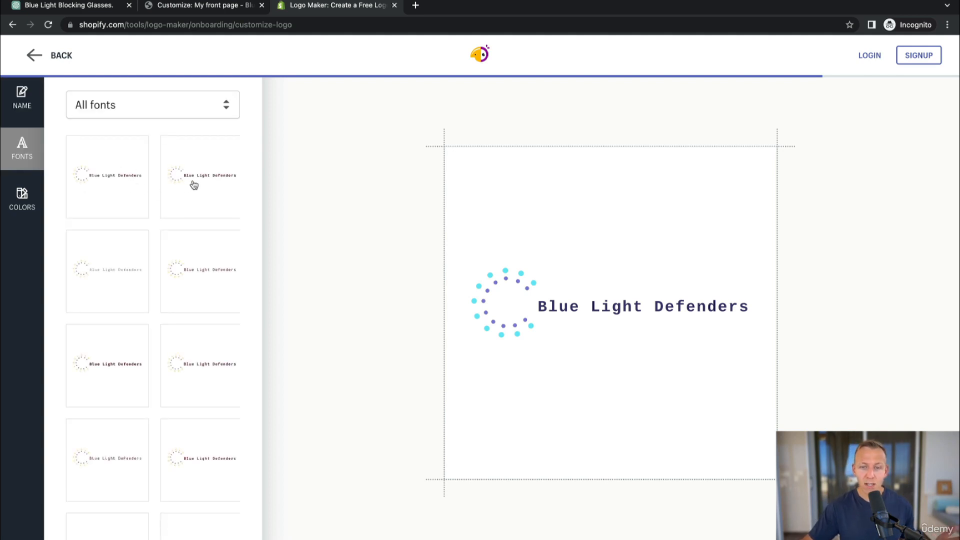
click(212, 265)
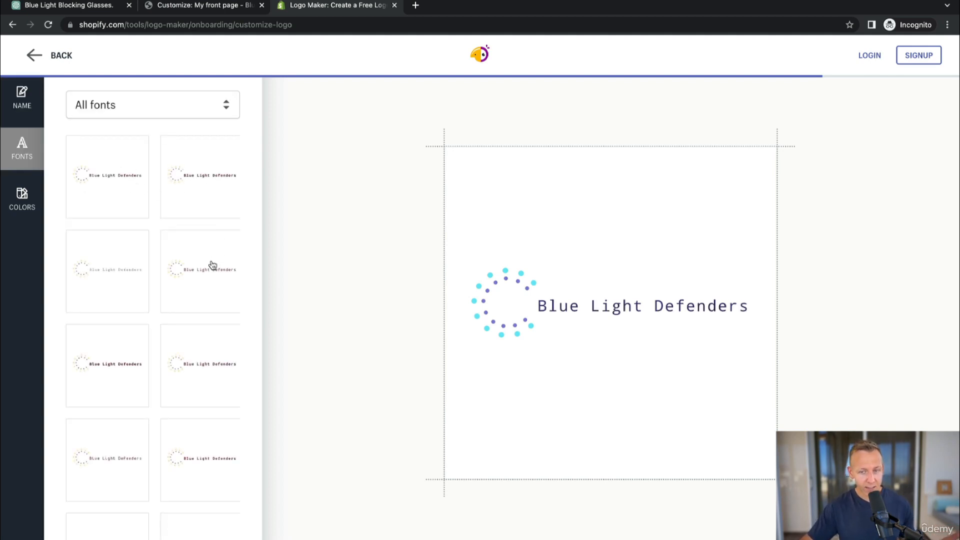
click(137, 285)
click(136, 198)
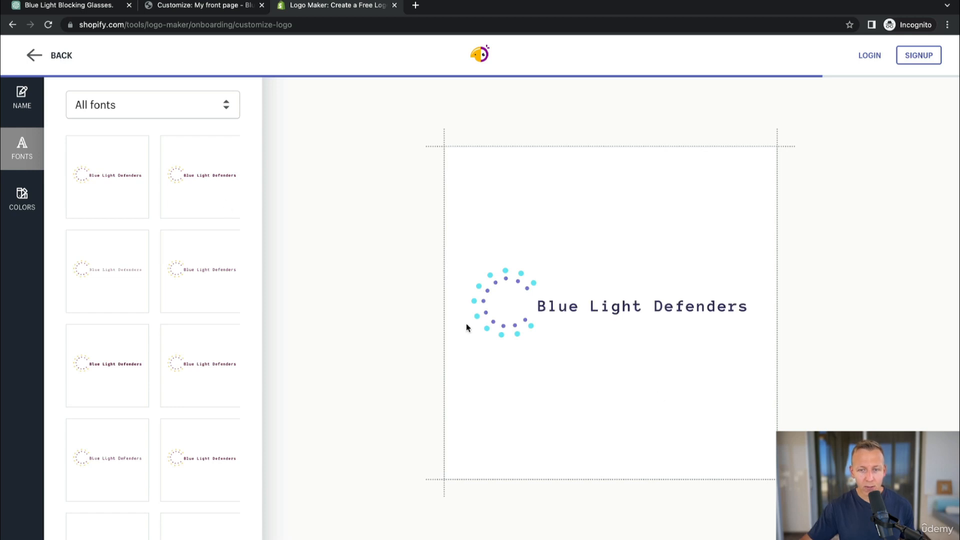
click(120, 370)
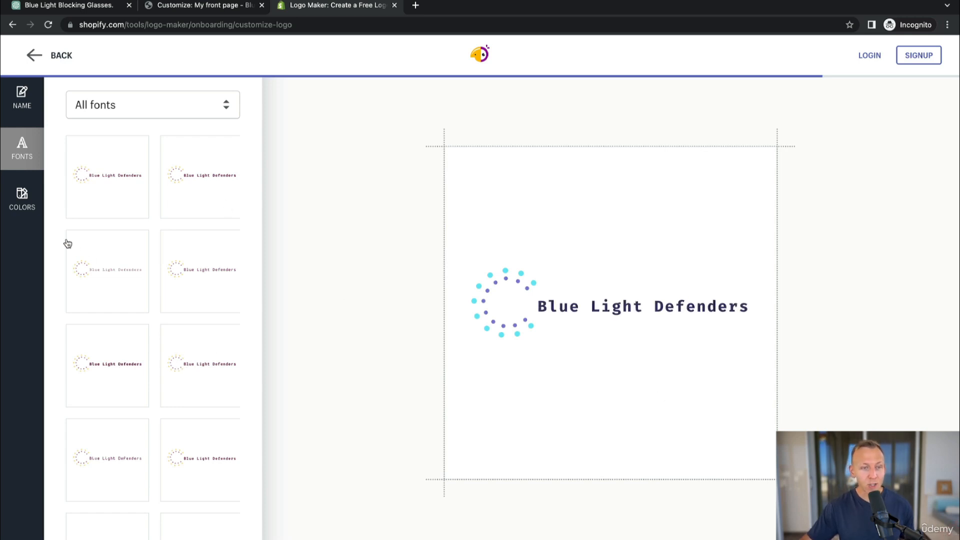
- Compare color schemes for the logo and apply the one with cyan and purple dots and dark purple text
click(23, 194)
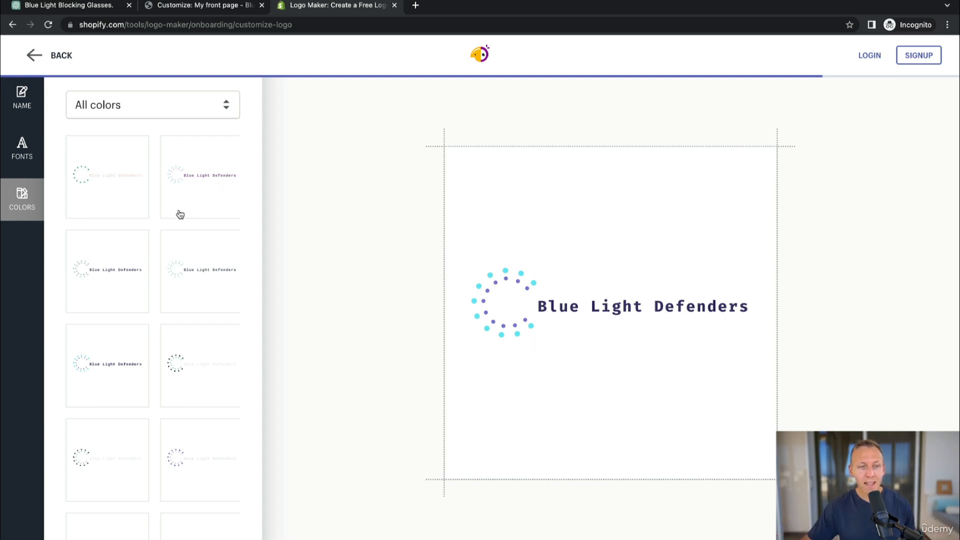
click(192, 189)
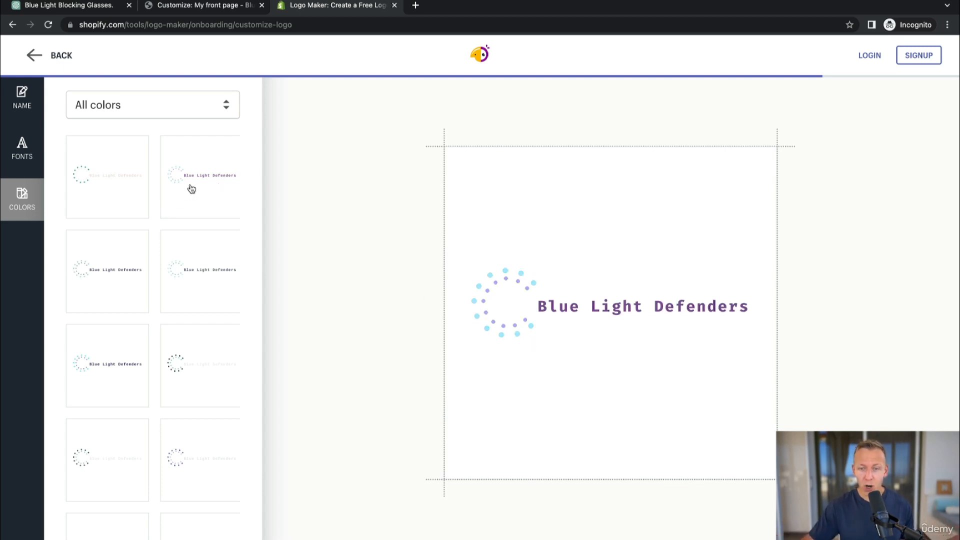
scroll(120, 290, down, 1)
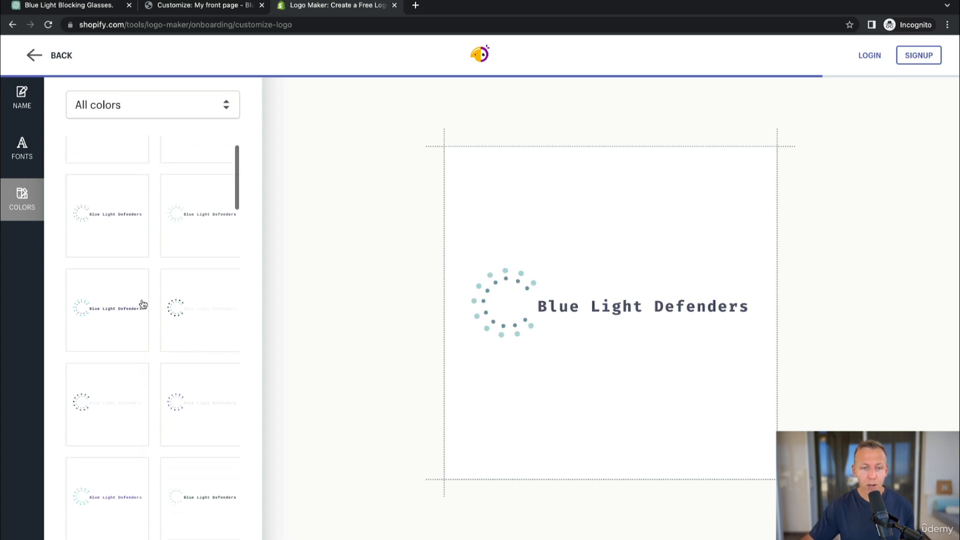
click(148, 306)
click(196, 320)
click(119, 314)
scroll(120, 314, down, 1)
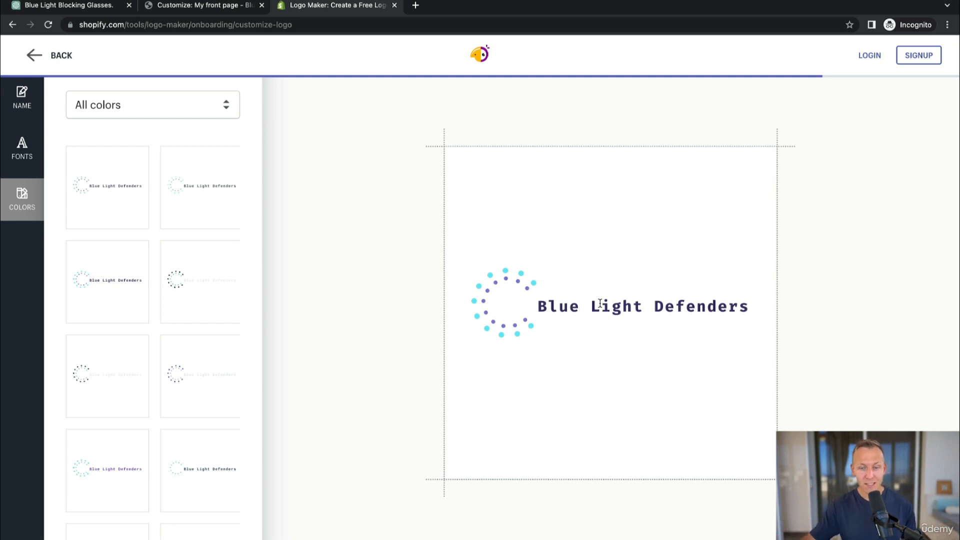
- Finish the logo, request its free download, and start the account sign-up at the email field
click(484, 528)
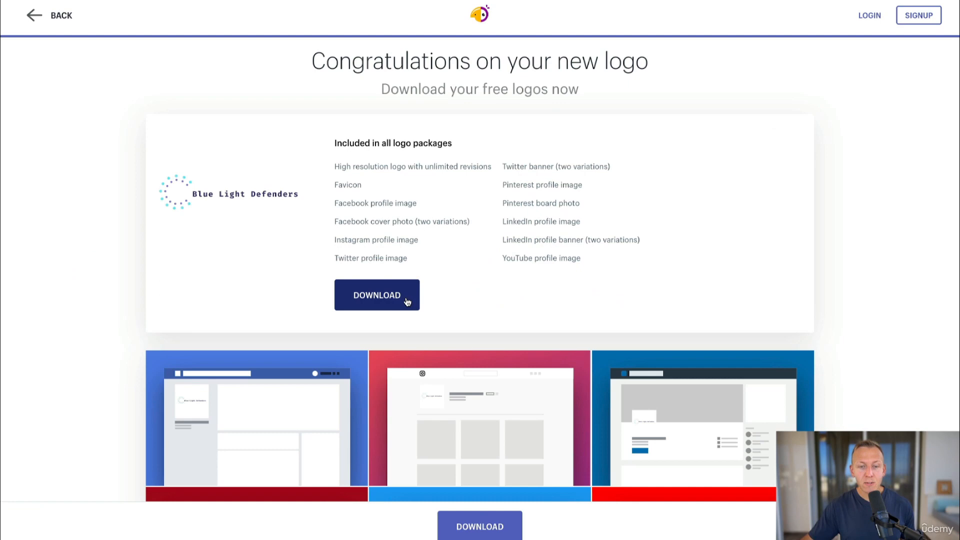
click(407, 301)
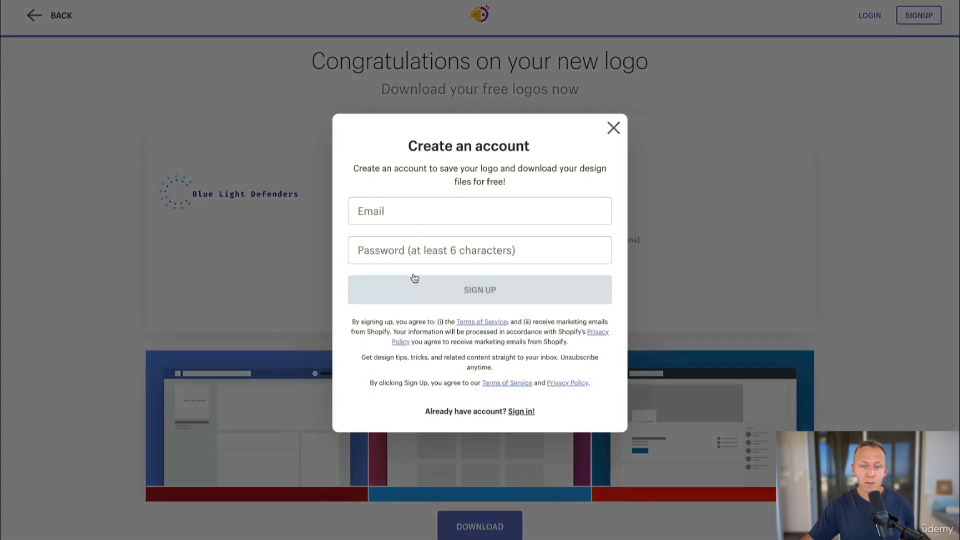
click(449, 210)
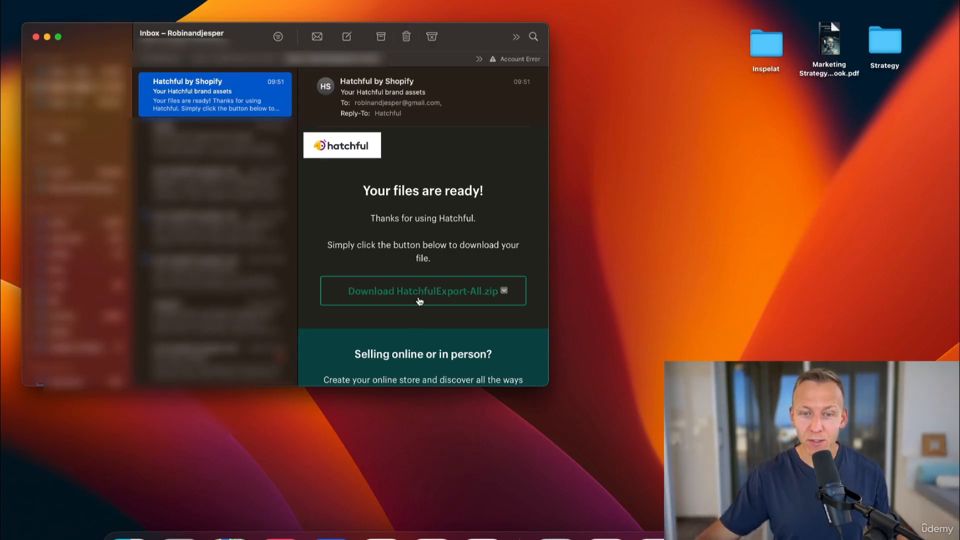
- Download HatchfulExport-All.zip from the Hatchful email and extract it on the desktop
click(429, 299)
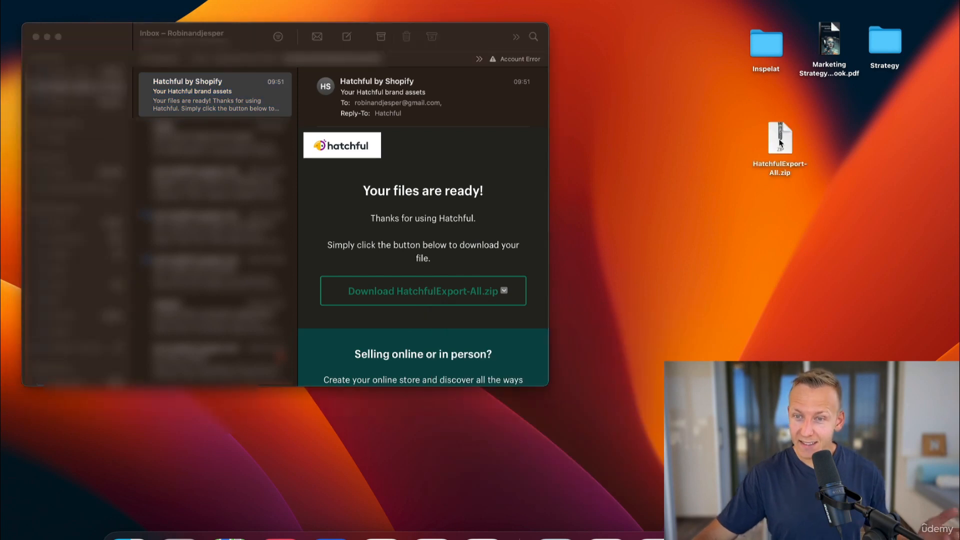
click(781, 143)
double_click(781, 144)
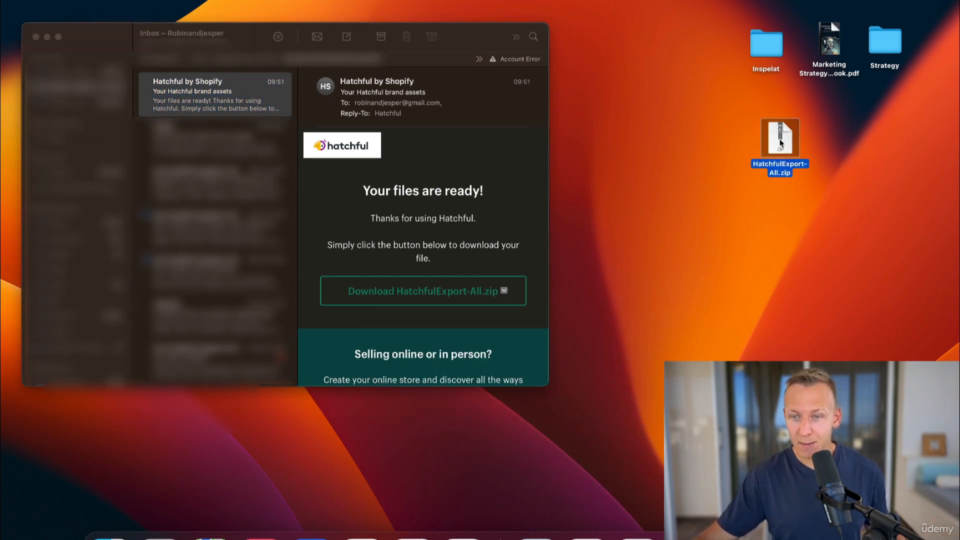
drag(781, 144, 726, 113)
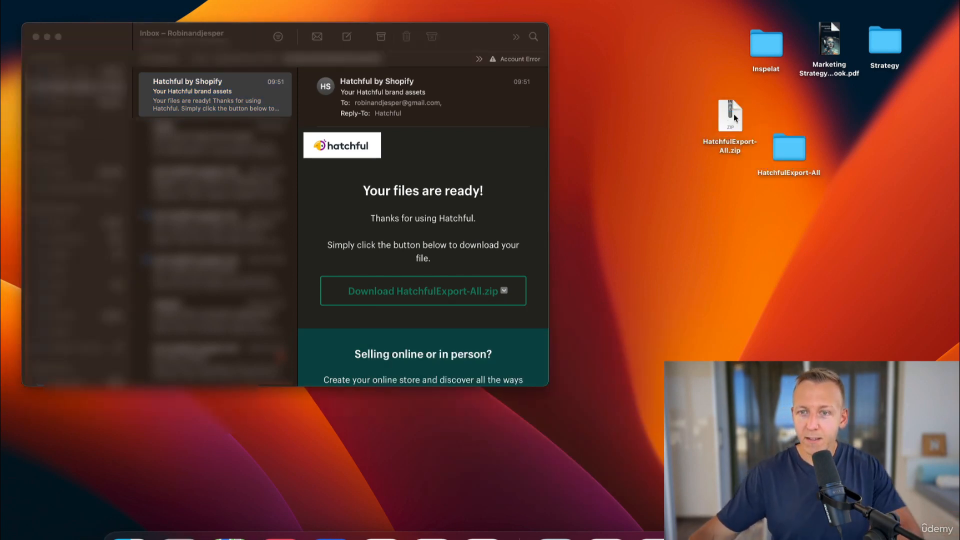
- Examine the exported images in the HatchfulExport-All folder, including favicon.png, and preview logo_transparent.png
double_click(779, 155)
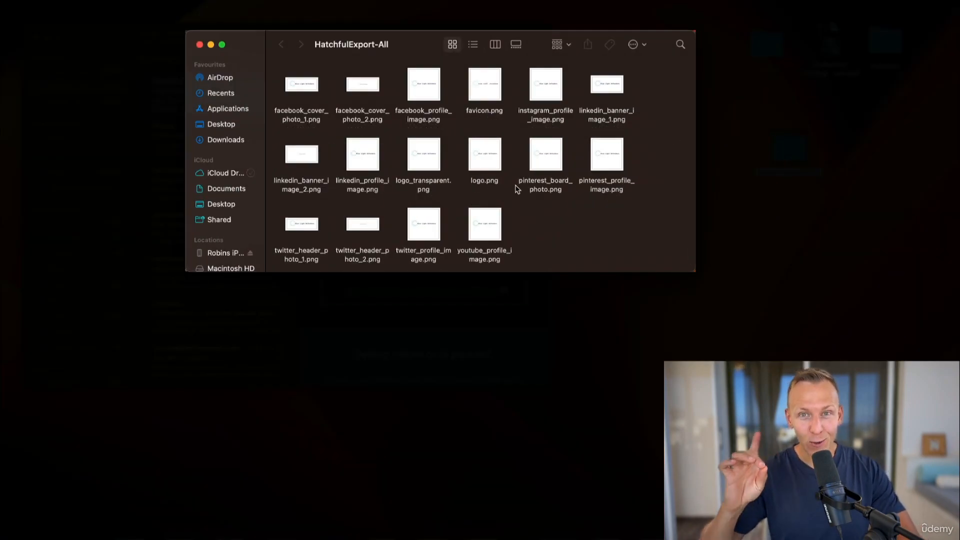
click(425, 84)
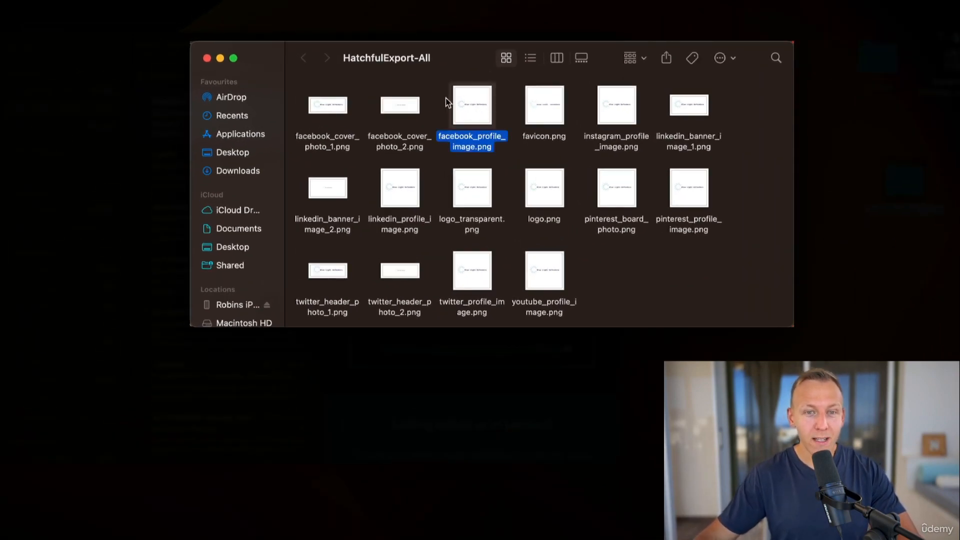
click(401, 109)
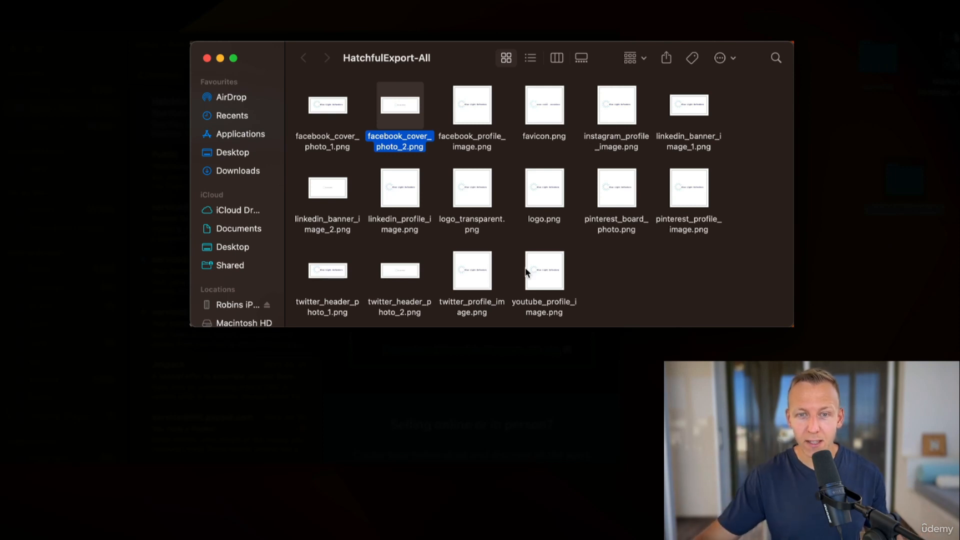
click(536, 117)
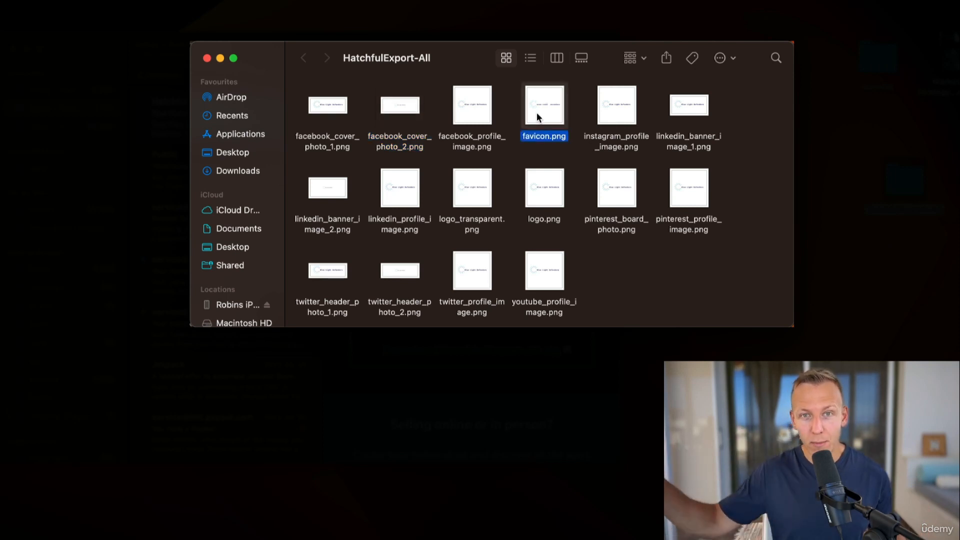
double_click(470, 186)
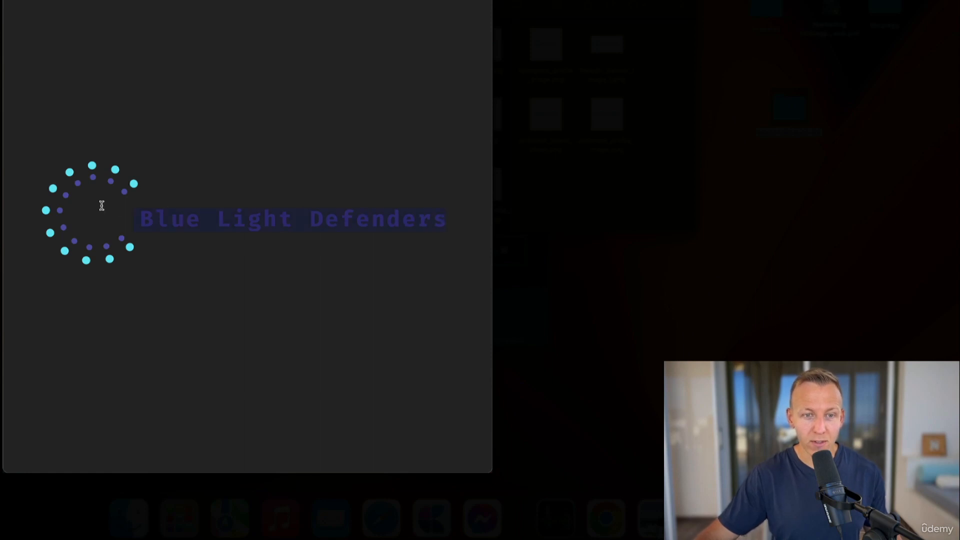
click(14, 2)
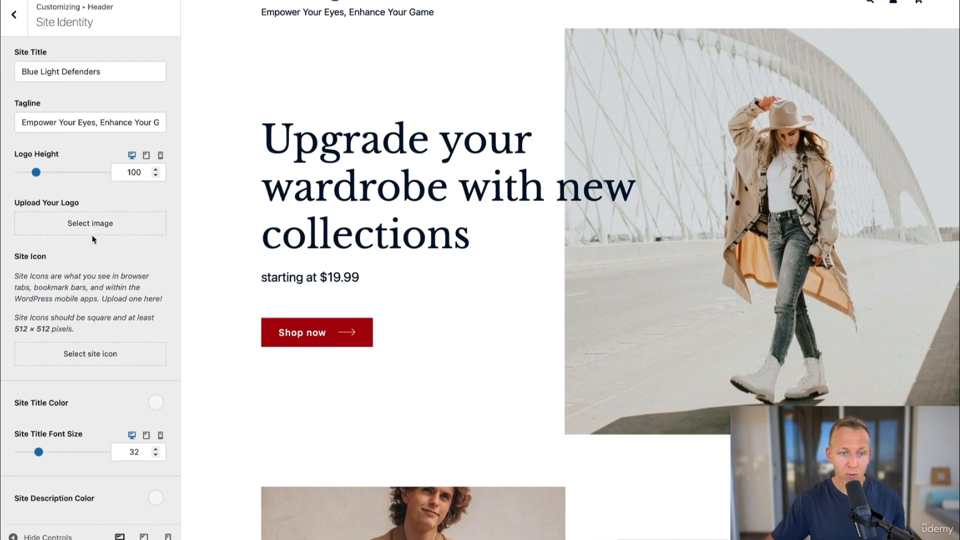
- Upload logo_transparent.png from the HatchfulExport-All folder as the site logo in the WordPress customizer
click(103, 231)
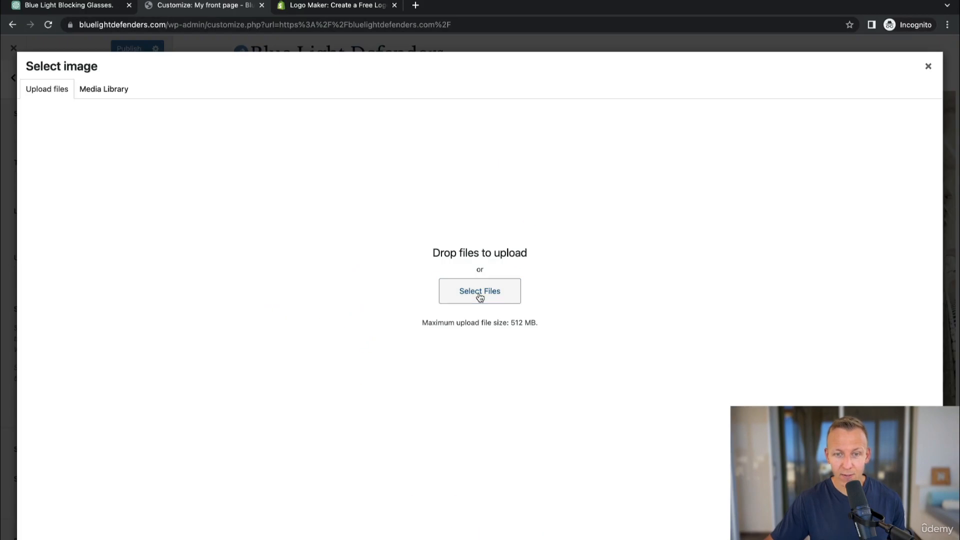
click(478, 298)
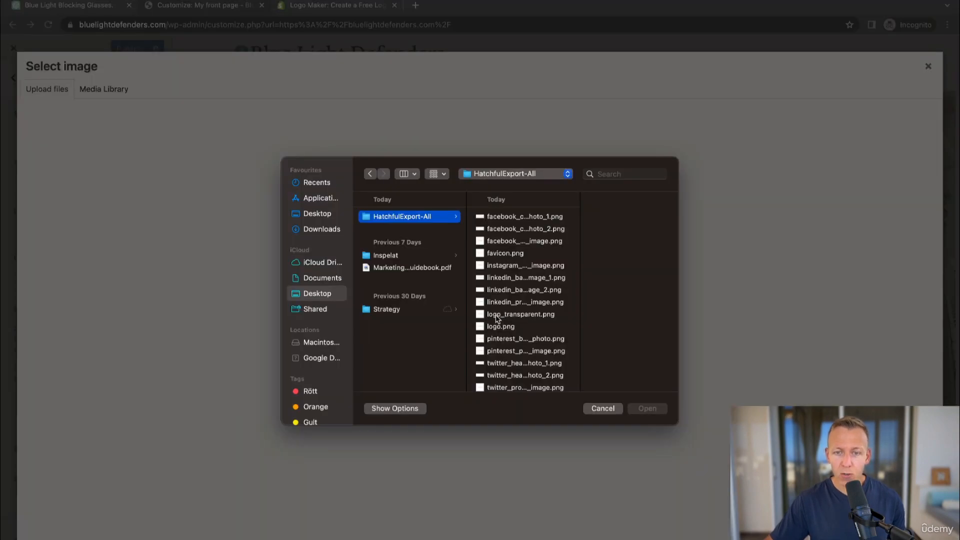
click(515, 315)
click(647, 408)
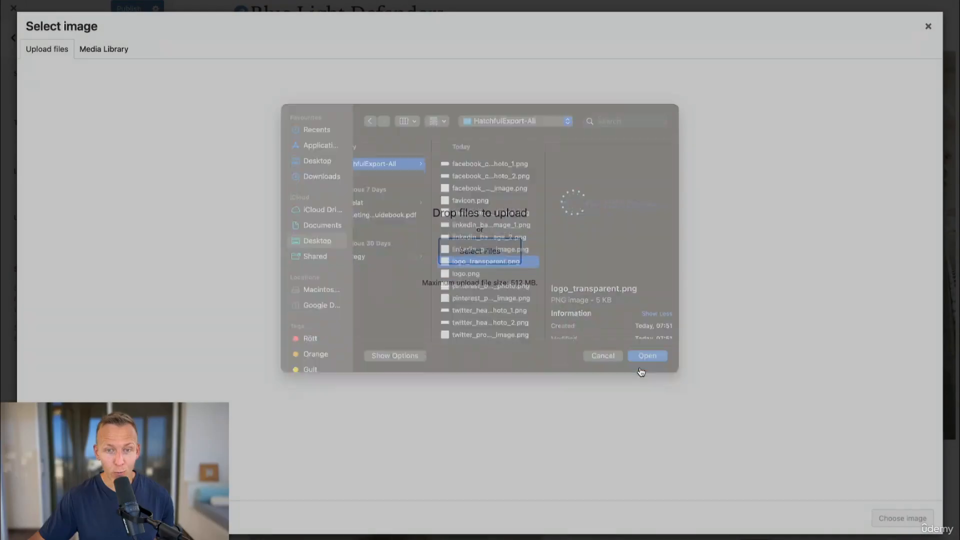
click(897, 516)
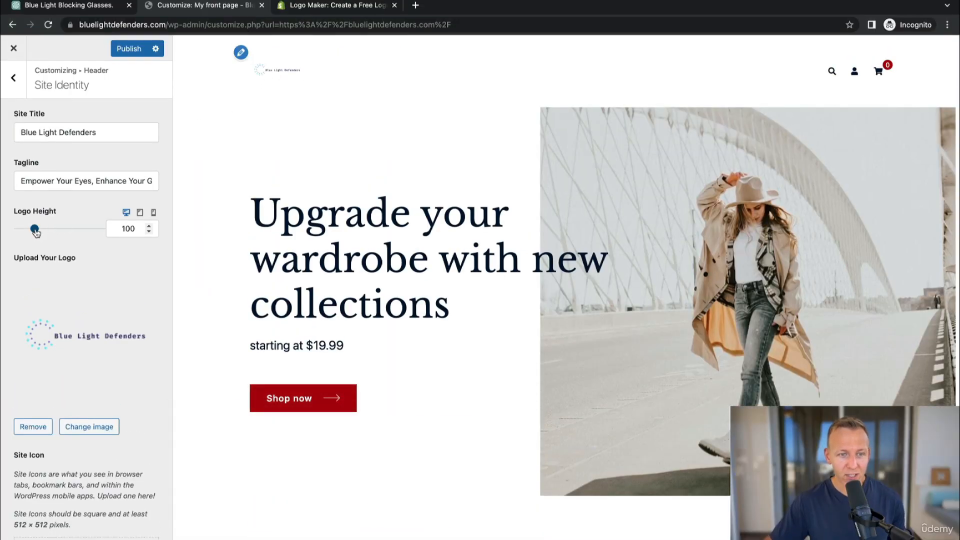
- Enlarge the header logo by setting its logo height to 264
mouse_move(35, 232)
mouse_down()
mouse_move(64, 233)
mouse_move(20, 236)
mouse_move(35, 236)
mouse_up()
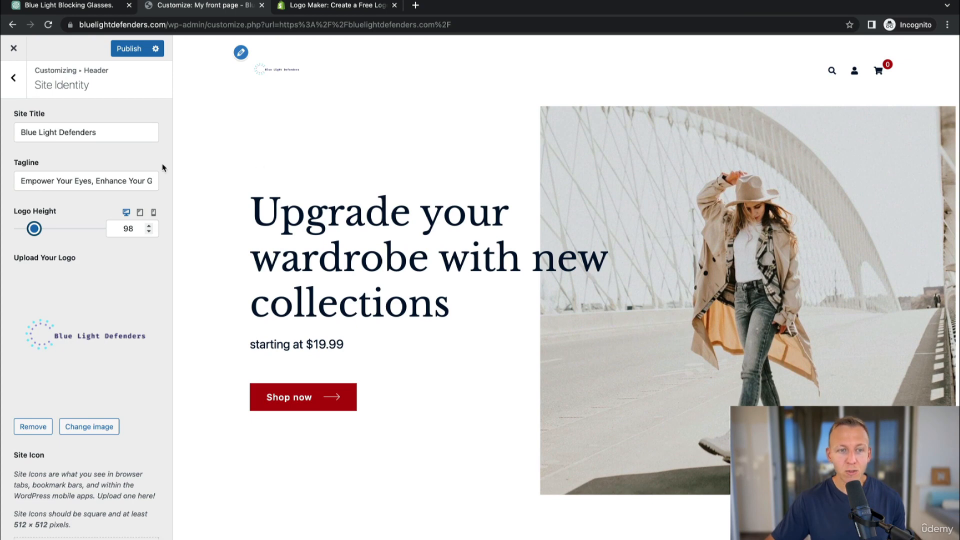
drag(31, 230, 62, 229)
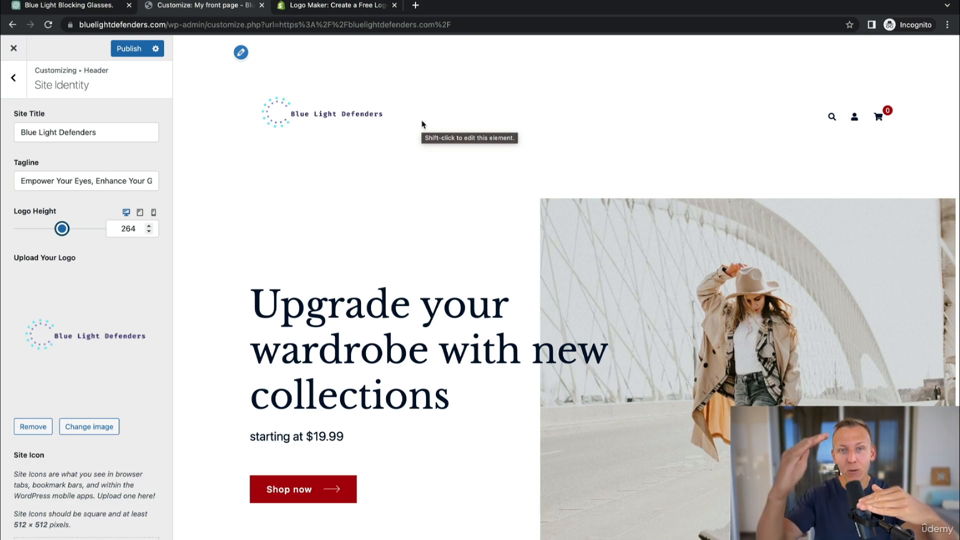
drag(12, 225, 46, 236)
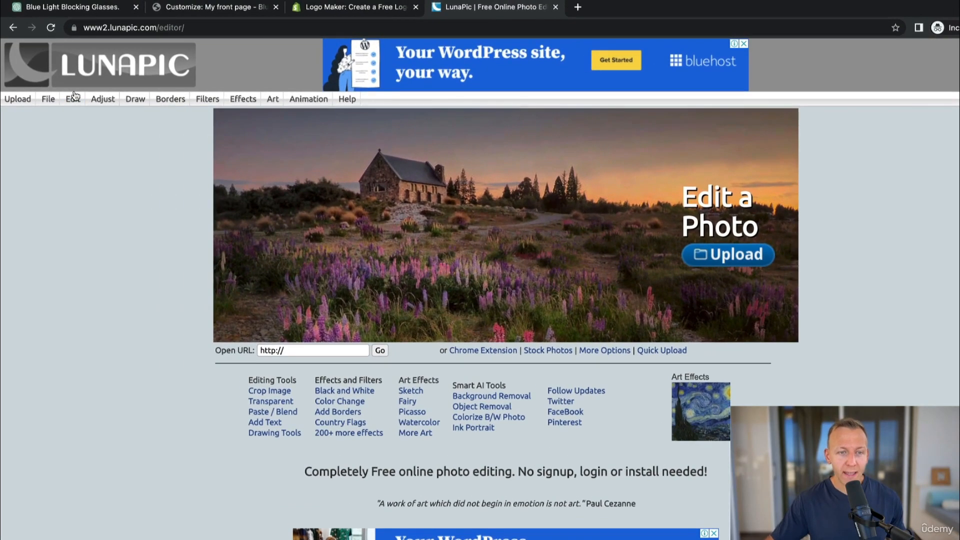
- Open LunaPic's crop tool and load logo_transparent.png from the HatchfulExport-All folder into it
mouse_move(74, 96)
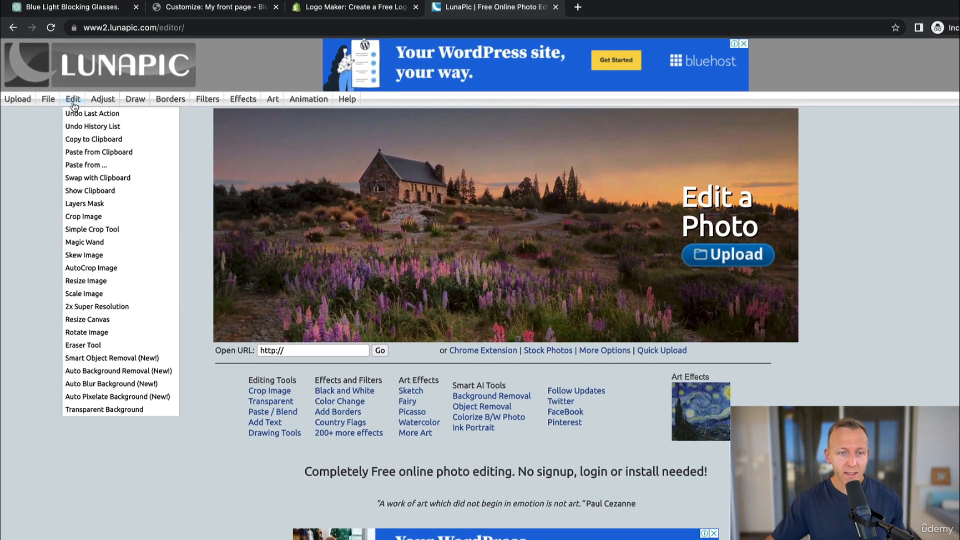
click(84, 217)
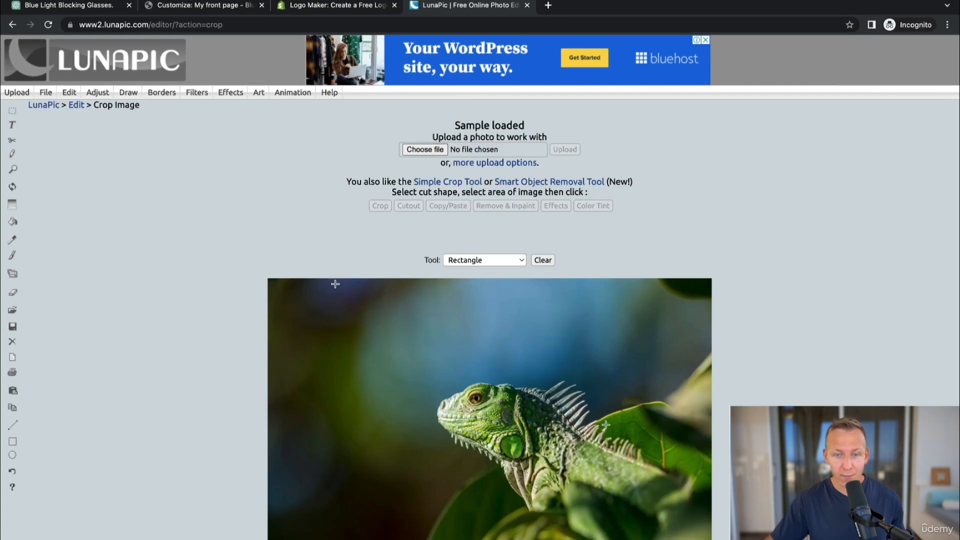
click(425, 149)
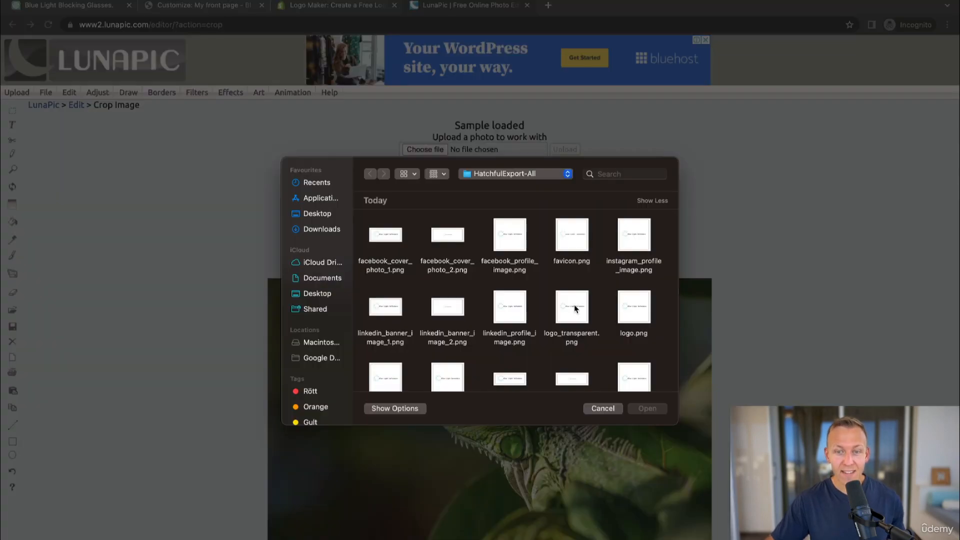
click(576, 307)
click(647, 408)
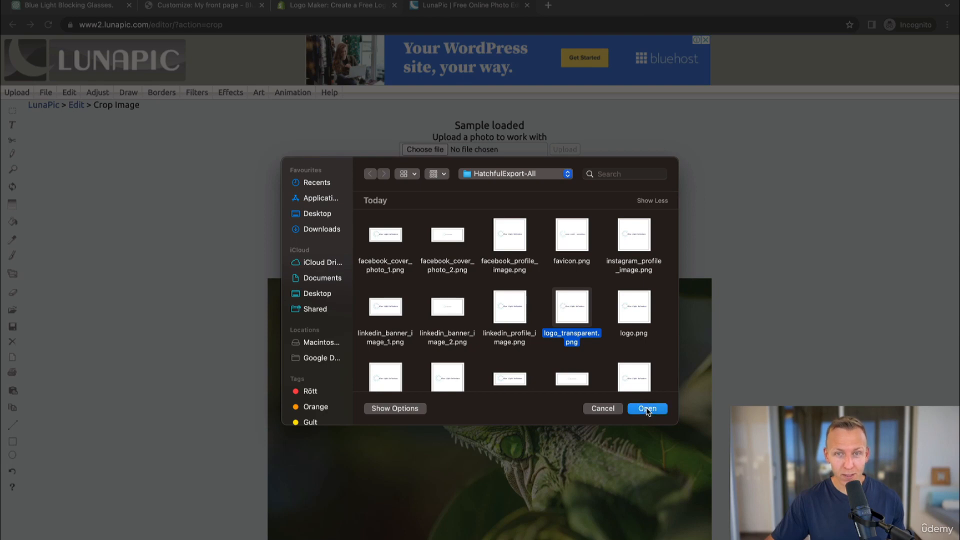
scroll(507, 313, down, 3)
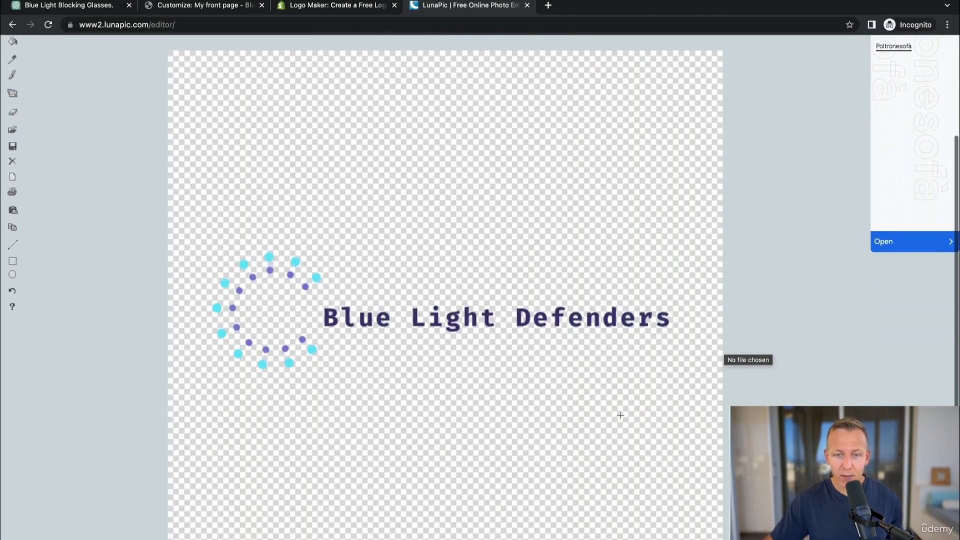
scroll(484, 425, down, 1)
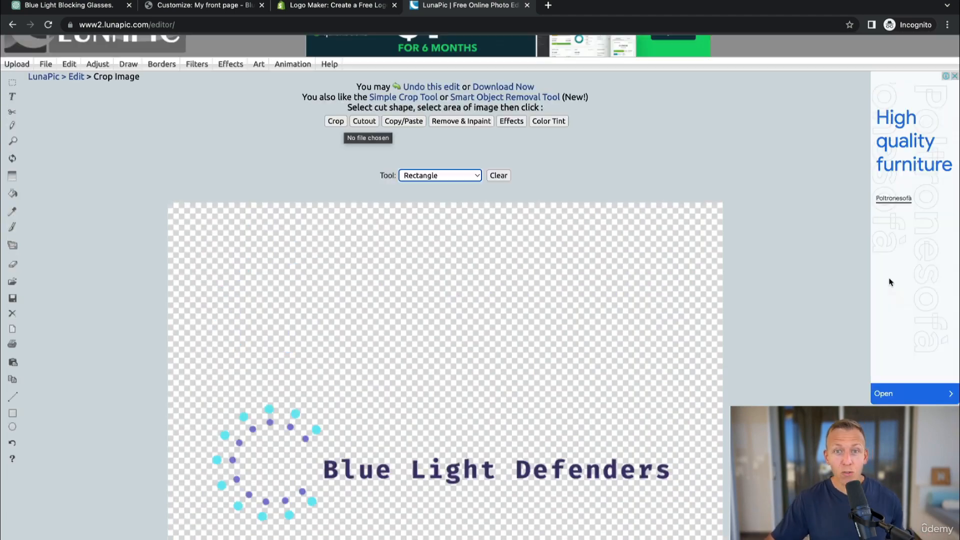
- Using the Simple Crop Tool, crop the image tightly around the dotted circle and Blue Light Defenders text, about 839 by 230 pixels
scroll(480, 426, up, 5)
click(362, 128)
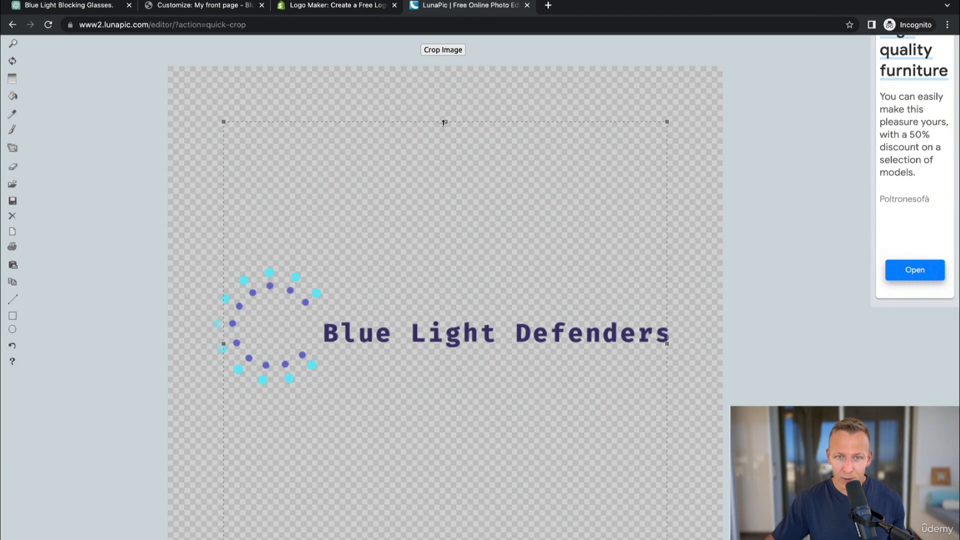
drag(445, 121, 433, 253)
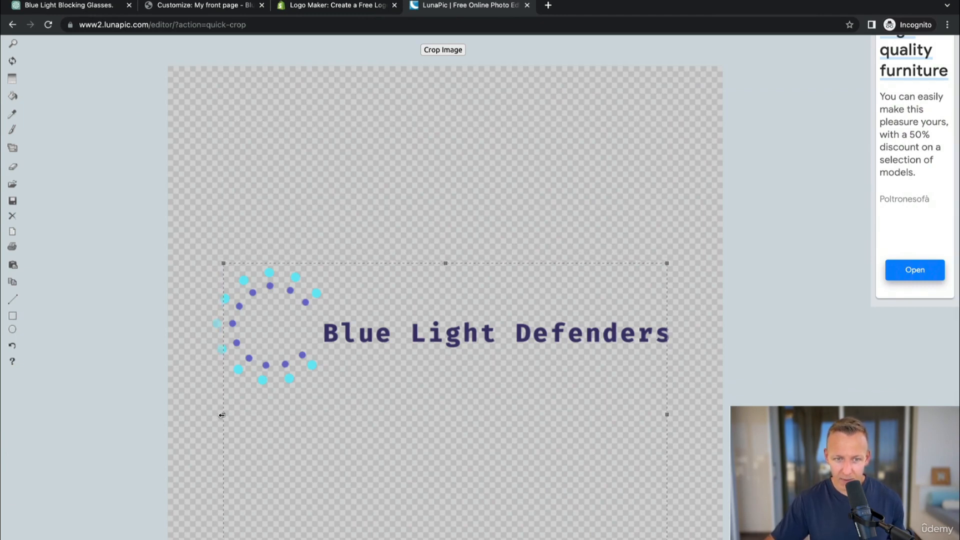
drag(222, 415, 207, 414)
scroll(574, 403, down, 2)
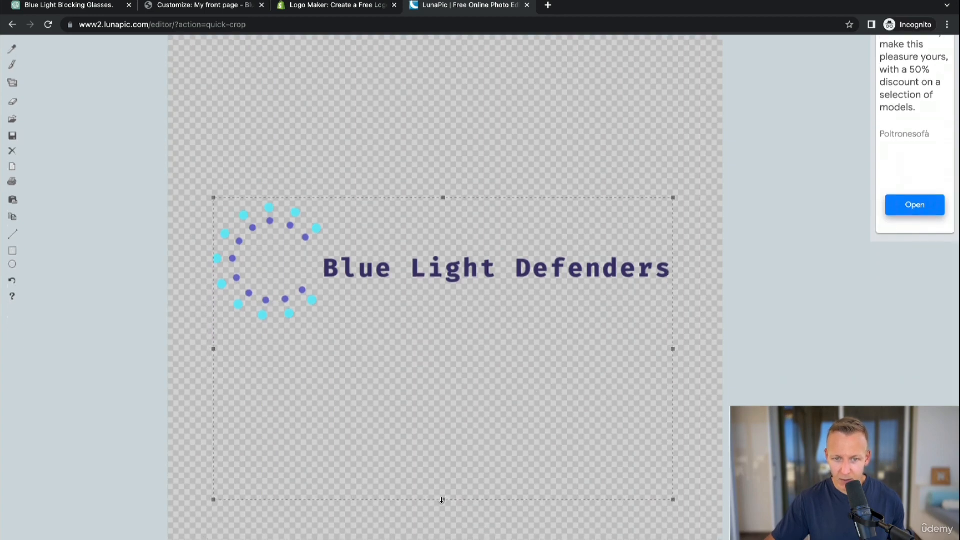
drag(442, 500, 438, 326)
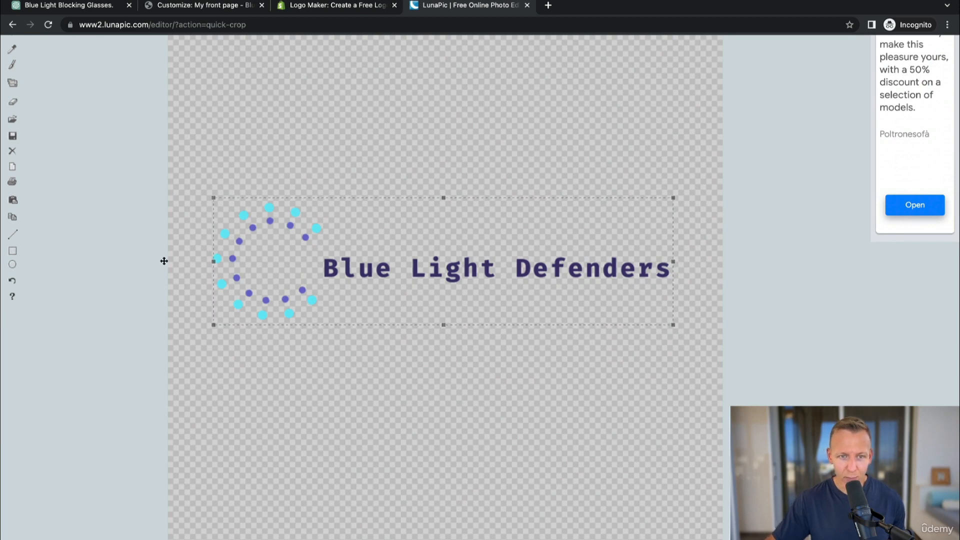
drag(214, 261, 208, 261)
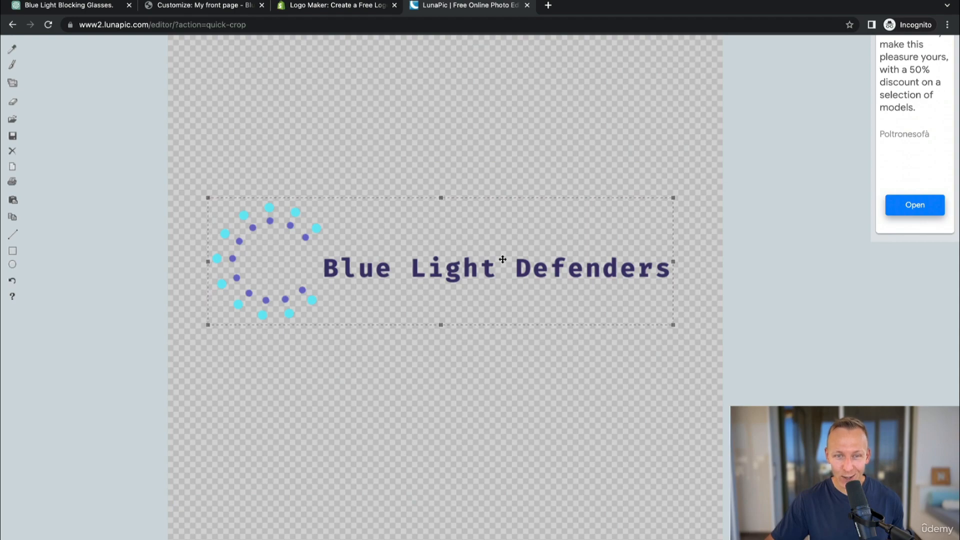
scroll(630, 327, up, 5)
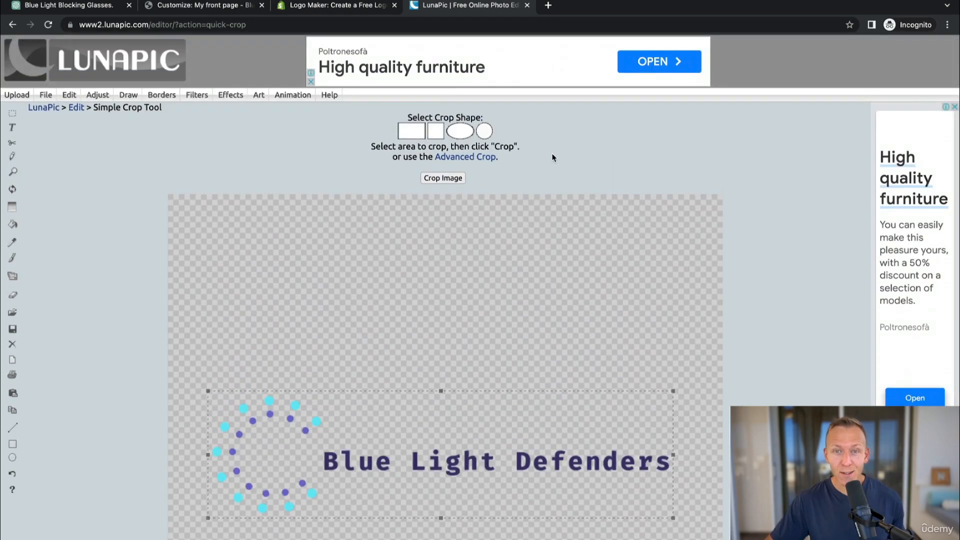
click(442, 205)
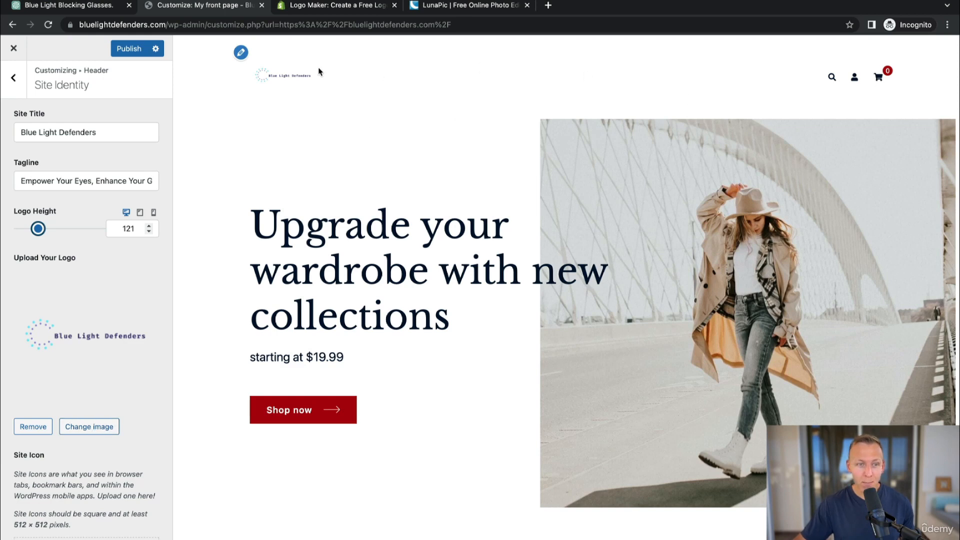
- In the WordPress customizer, replace the header logo with the cropped imageedit_2_5917501947.png and set the logo height to 85
drag(37, 231, 34, 229)
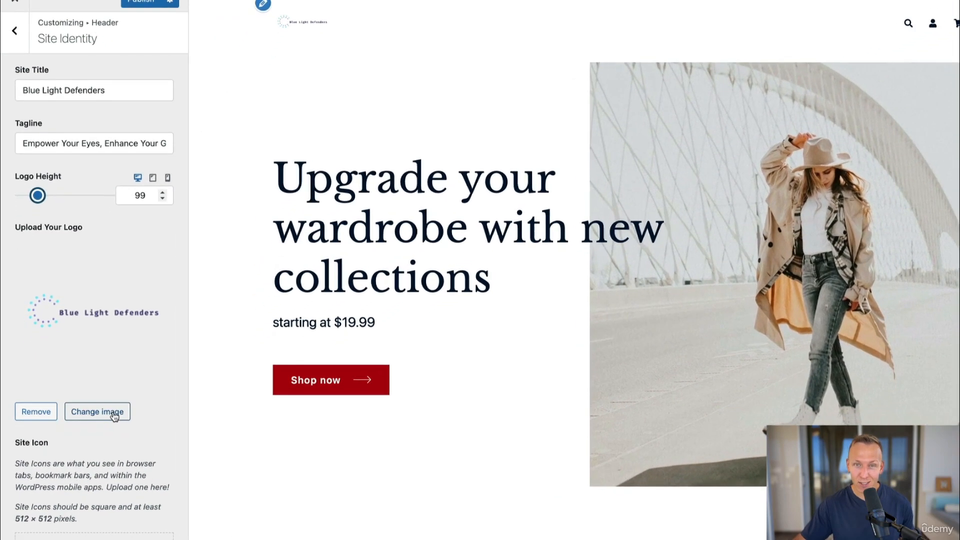
click(114, 415)
click(51, 94)
click(515, 309)
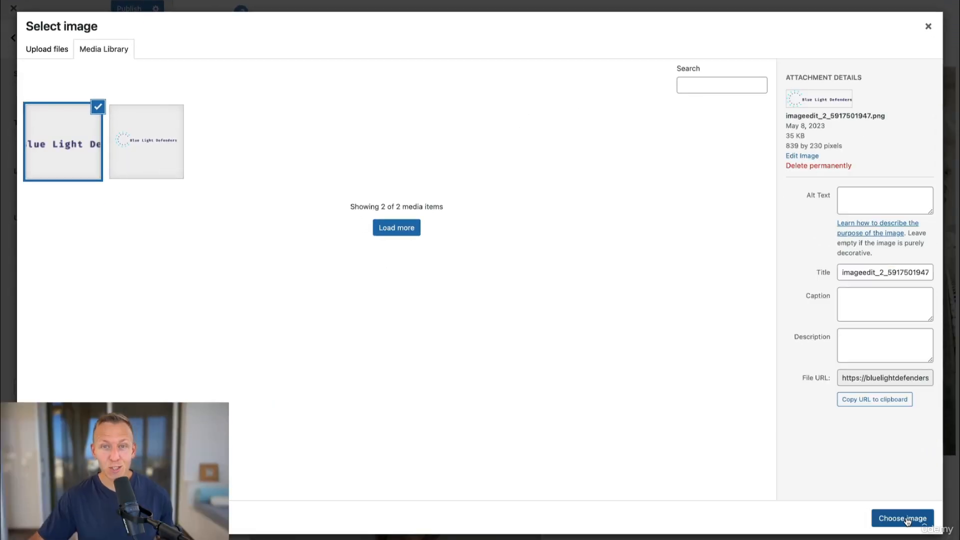
click(906, 519)
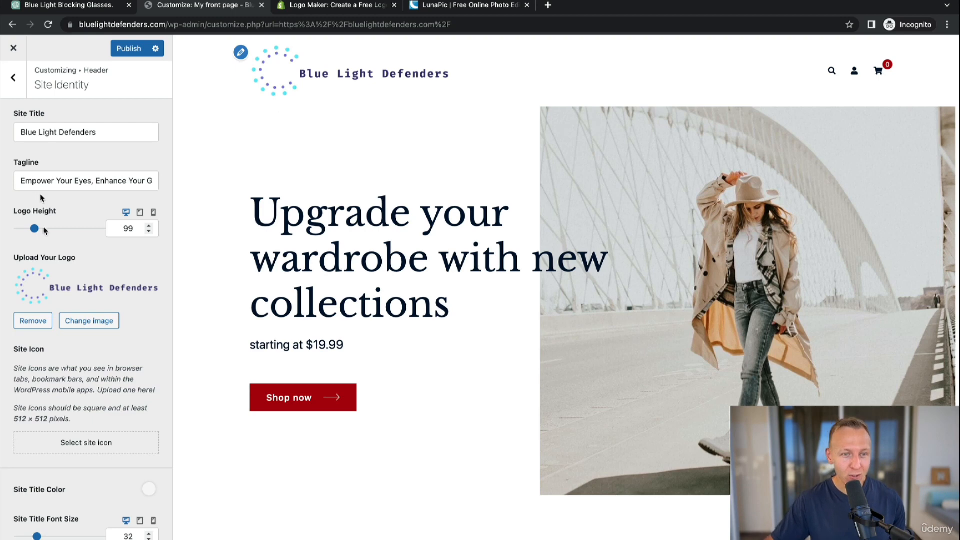
drag(35, 229, 34, 230)
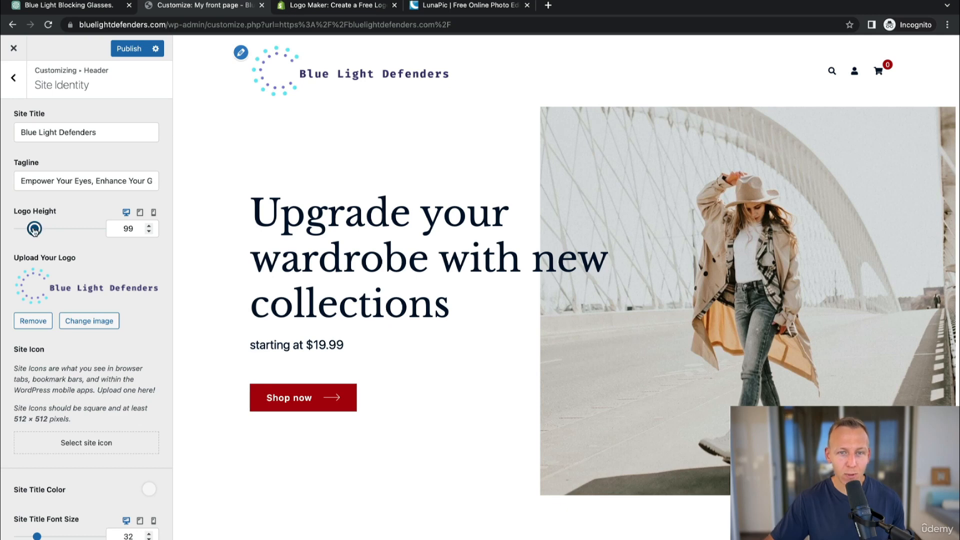
mouse_move(34, 230)
mouse_down()
mouse_move(20, 239)
mouse_move(33, 236)
mouse_up()
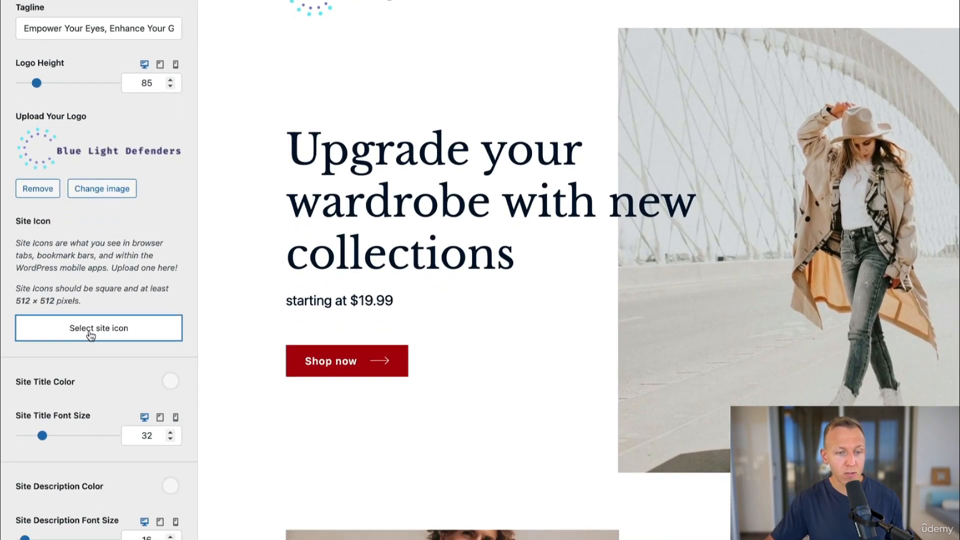
- Try favicon.png from the HatchfulExport-All folder as the site icon and permanently delete the uploaded file
click(90, 335)
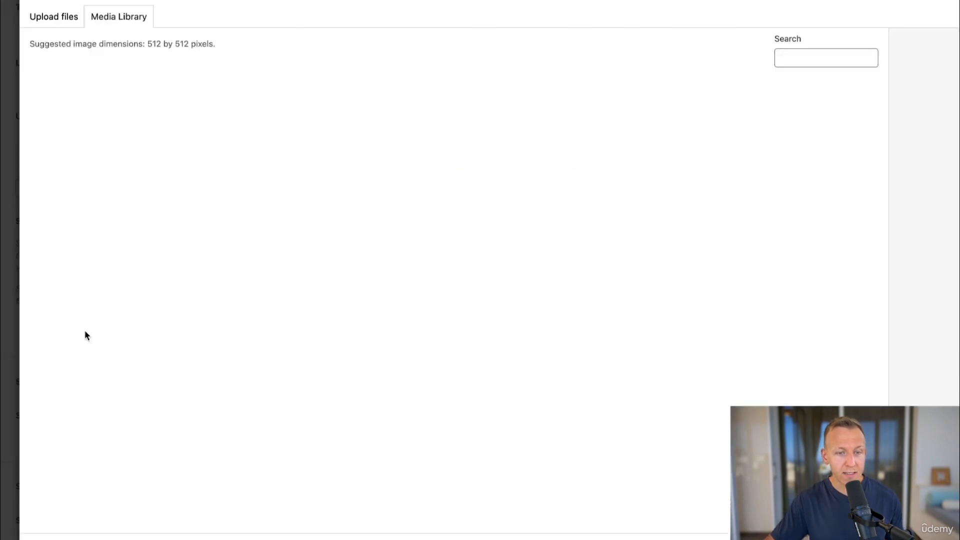
click(50, 52)
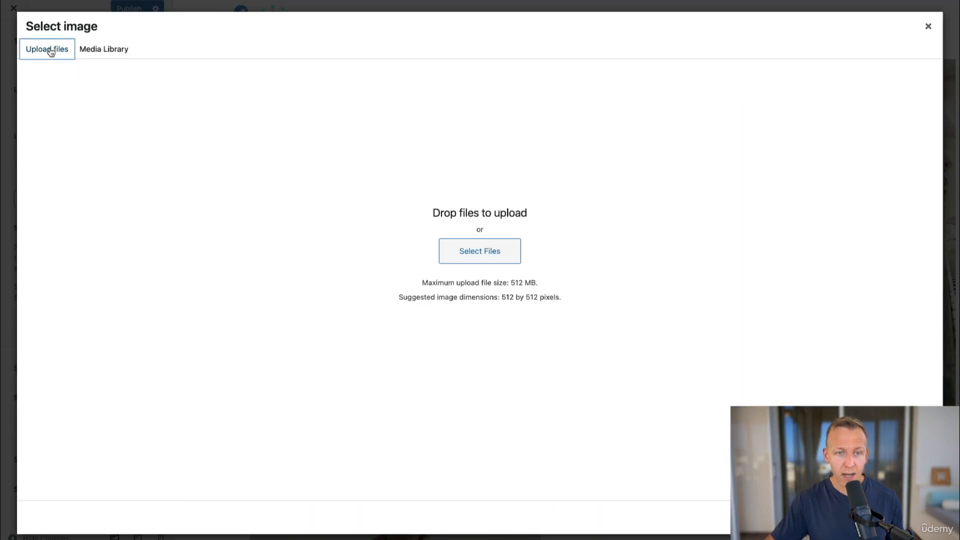
click(478, 256)
click(573, 203)
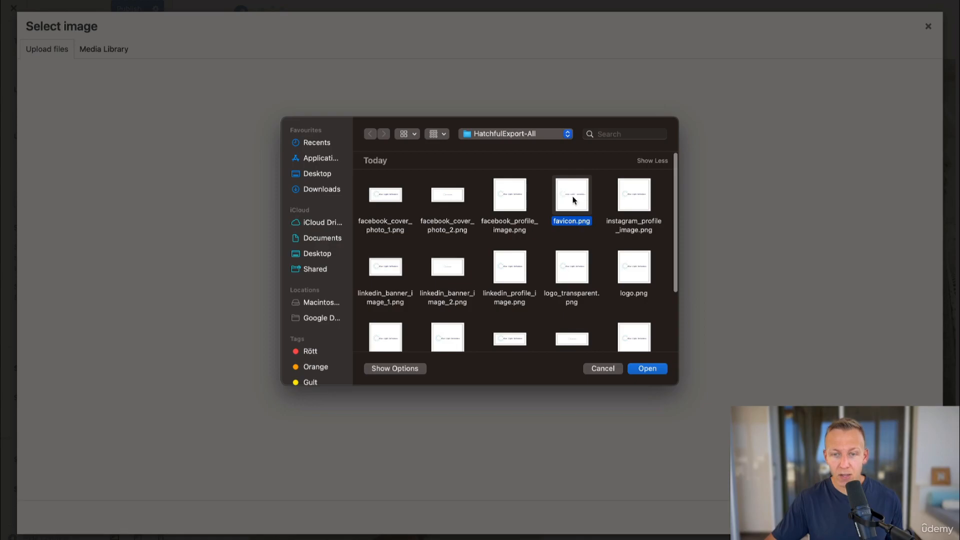
double_click(574, 200)
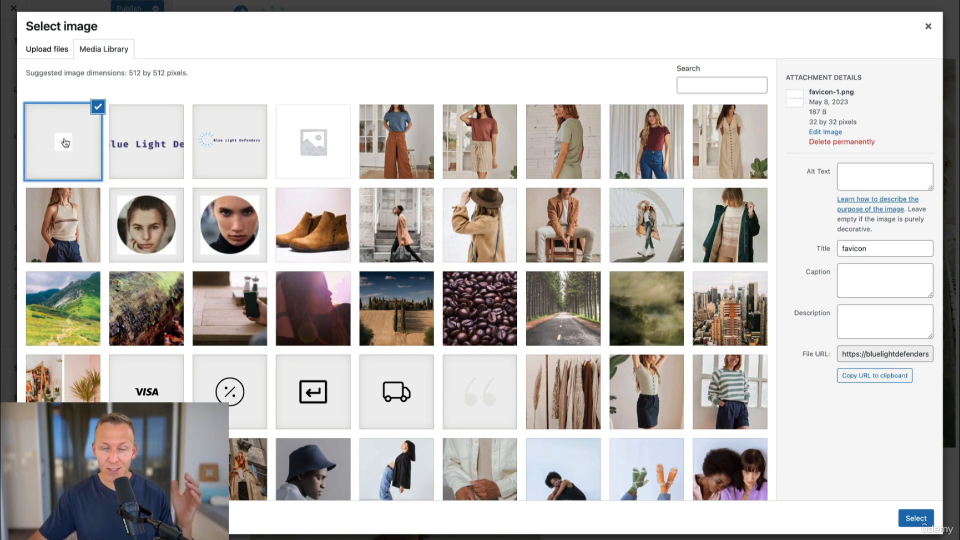
click(835, 142)
click(573, 82)
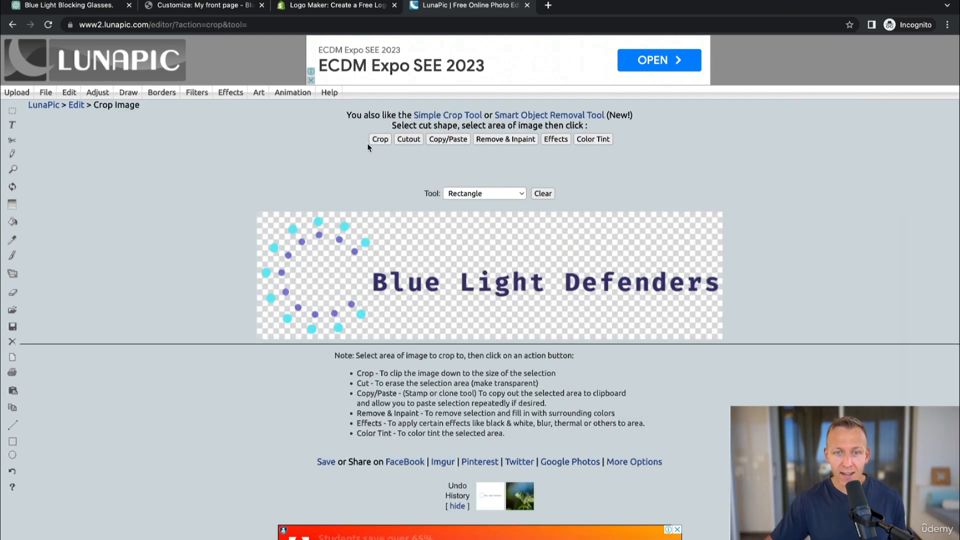
- In LunaPic, start a simple crop of the logo and frame only the dotted circle with a selection of about 206 by 211 pixels
click(381, 142)
drag(364, 217, 325, 221)
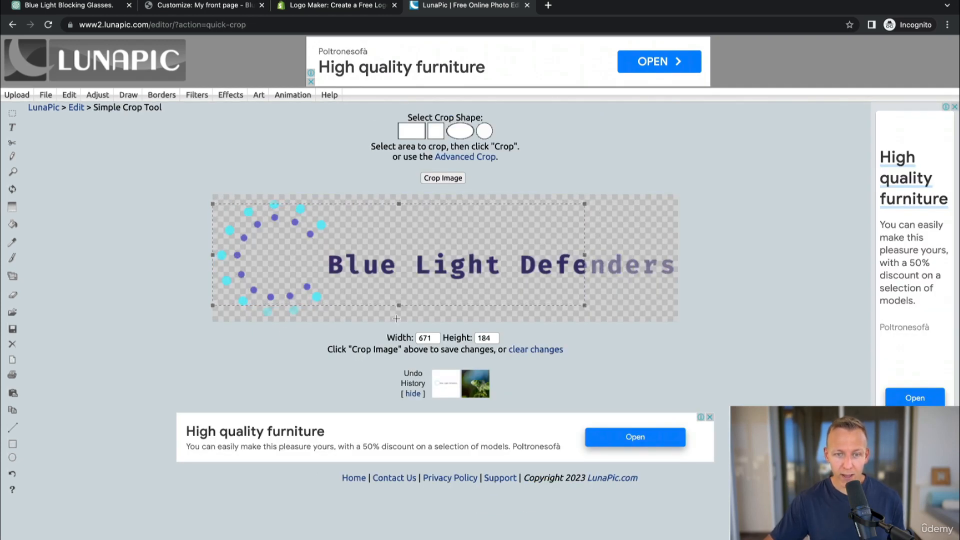
drag(399, 306, 395, 322)
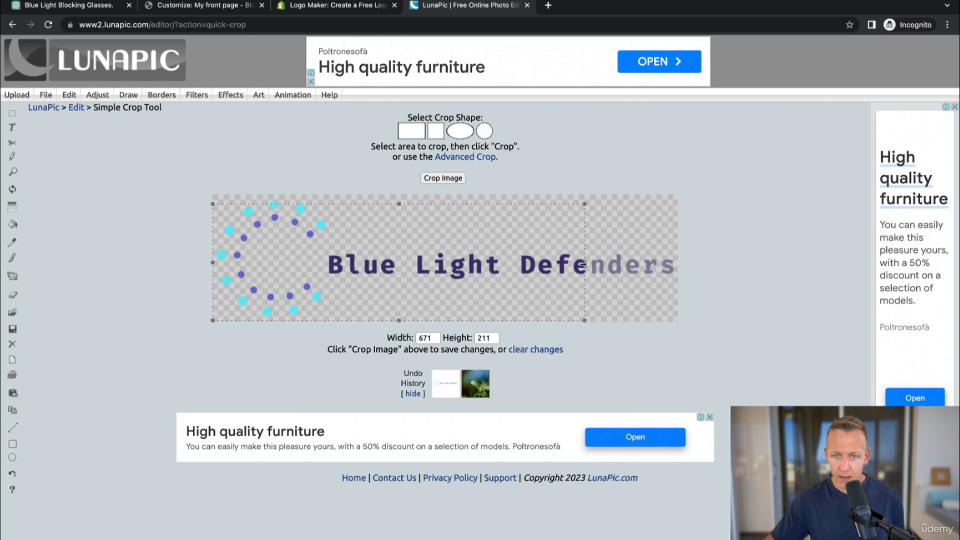
drag(583, 264, 328, 256)
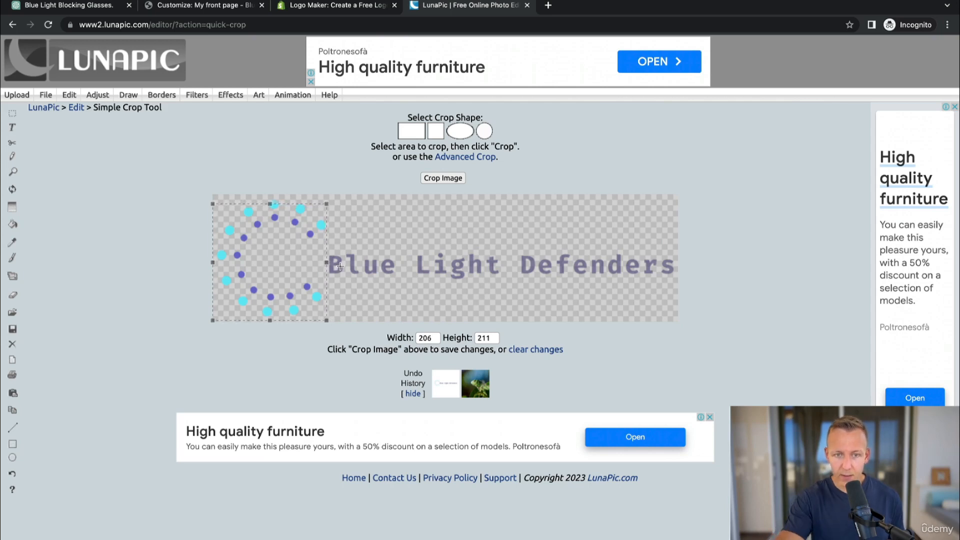
- Refine the crop selection around the dotted circle to 202 by 223 pixels and crop the image to it
scroll(335, 286, up, 5)
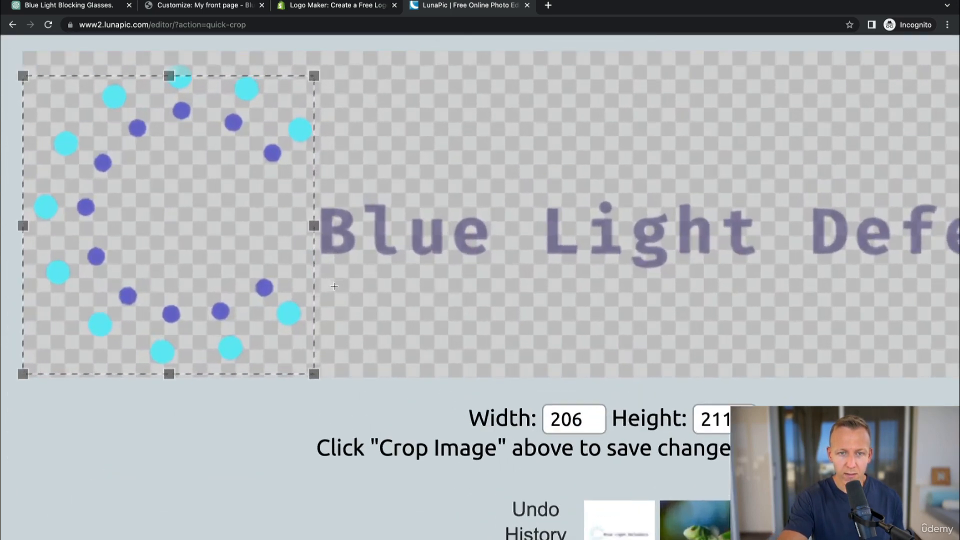
scroll(172, 193, left, 3)
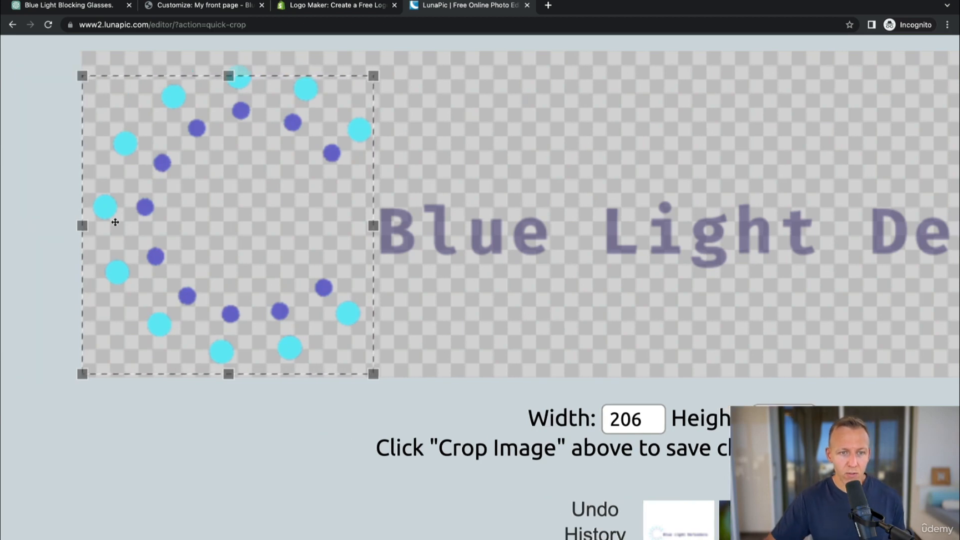
drag(83, 226, 90, 226)
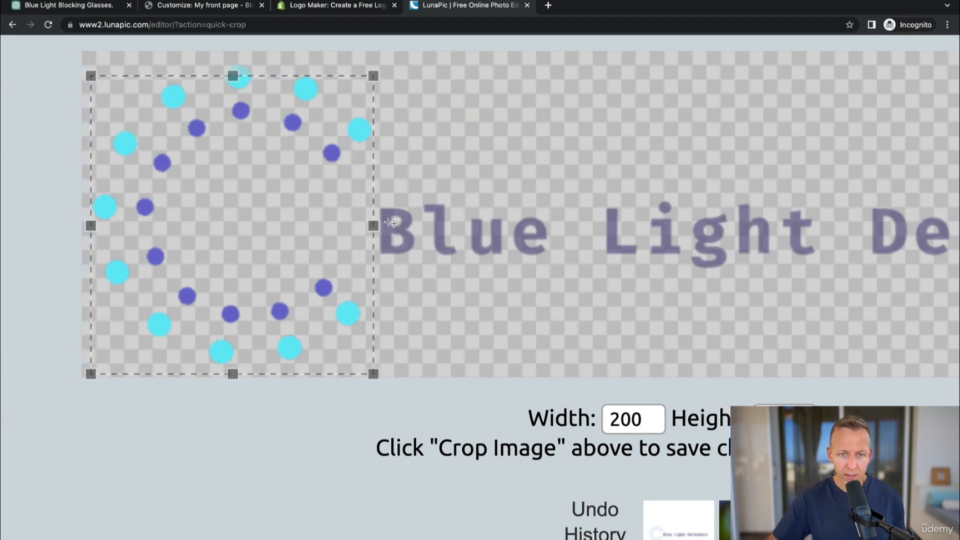
drag(374, 228, 375, 230)
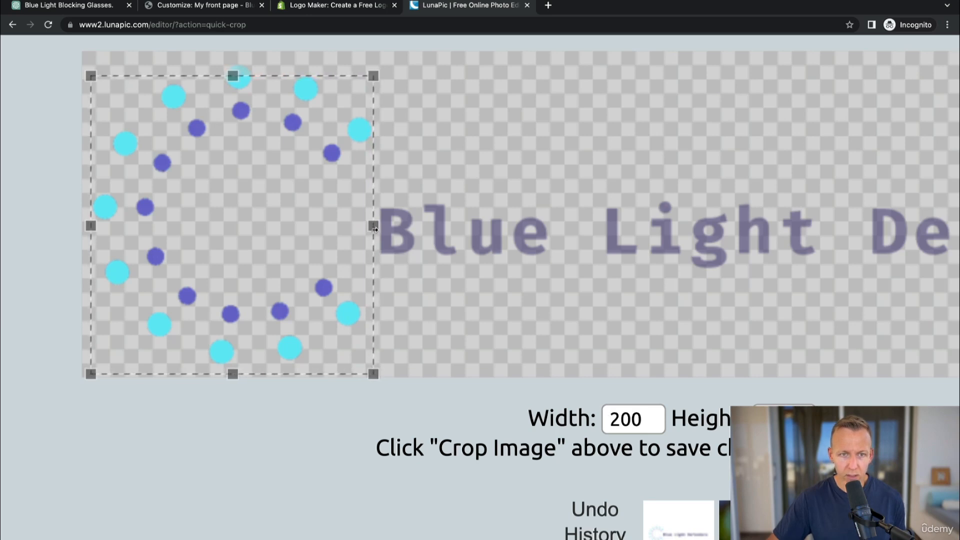
drag(233, 76, 235, 58)
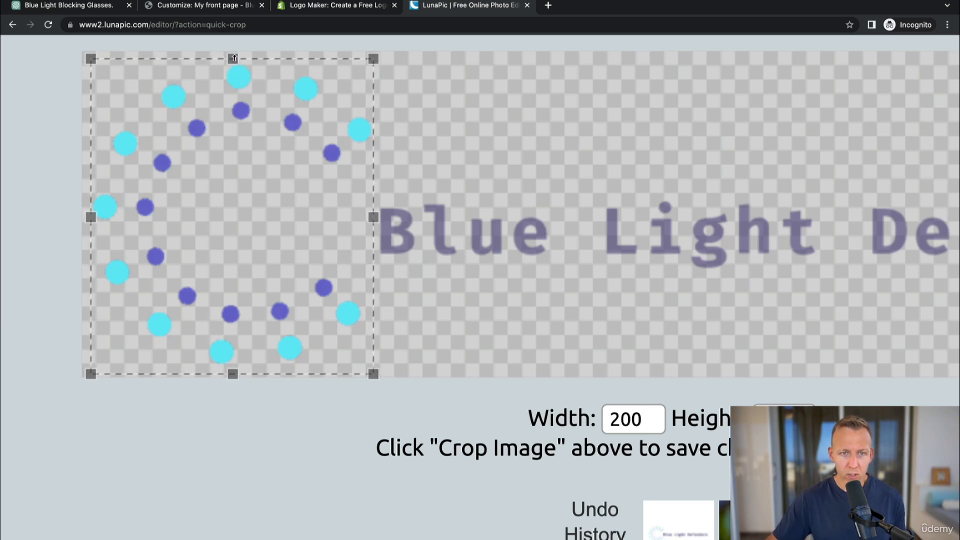
drag(91, 218, 87, 218)
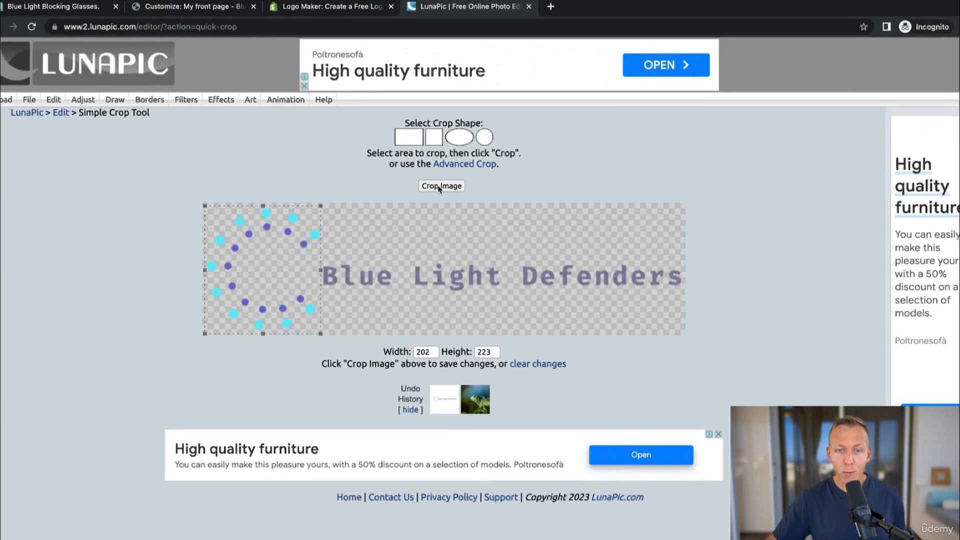
click(439, 186)
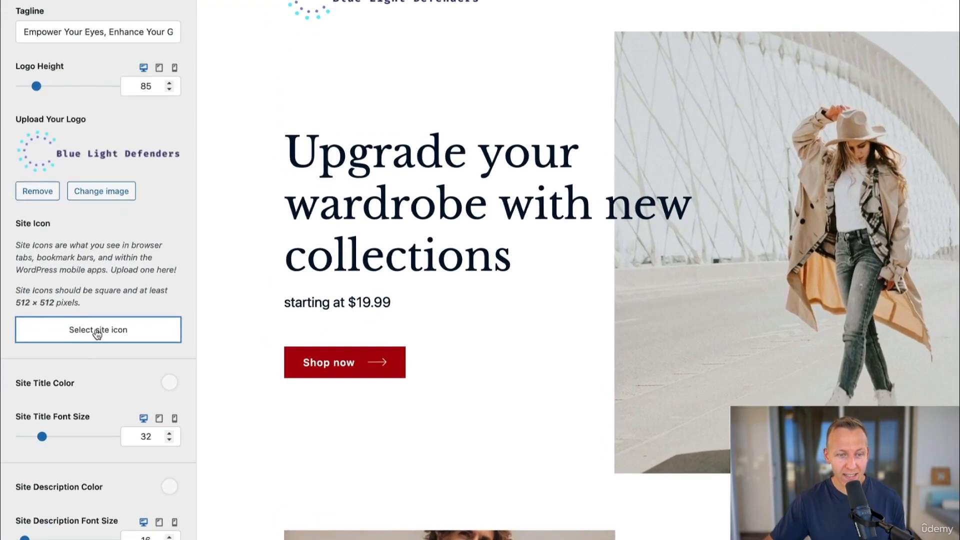
- In the WordPress customizer, upload imageedit_3_5299523325.png as the site icon and crop it with the suggested square frame
click(97, 333)
click(472, 251)
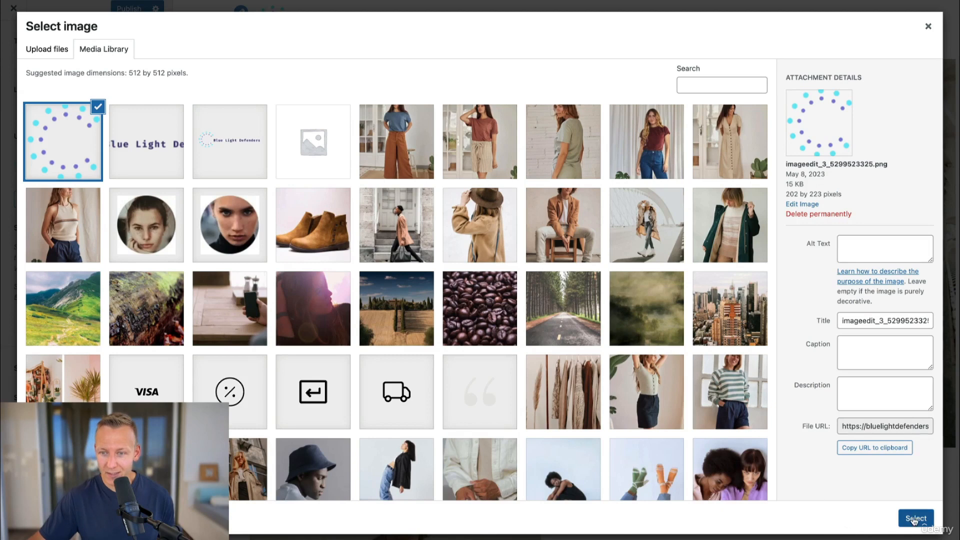
click(915, 518)
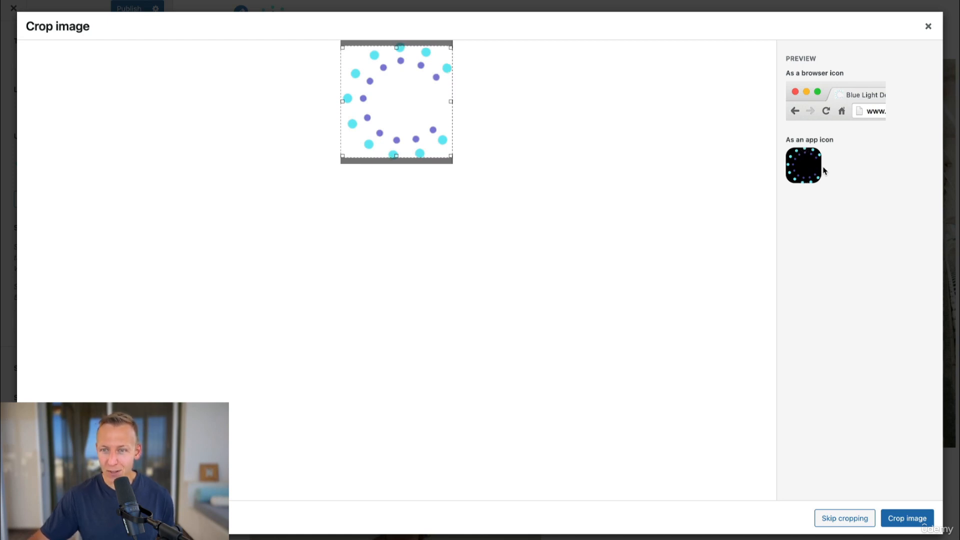
mouse_move(414, 2)
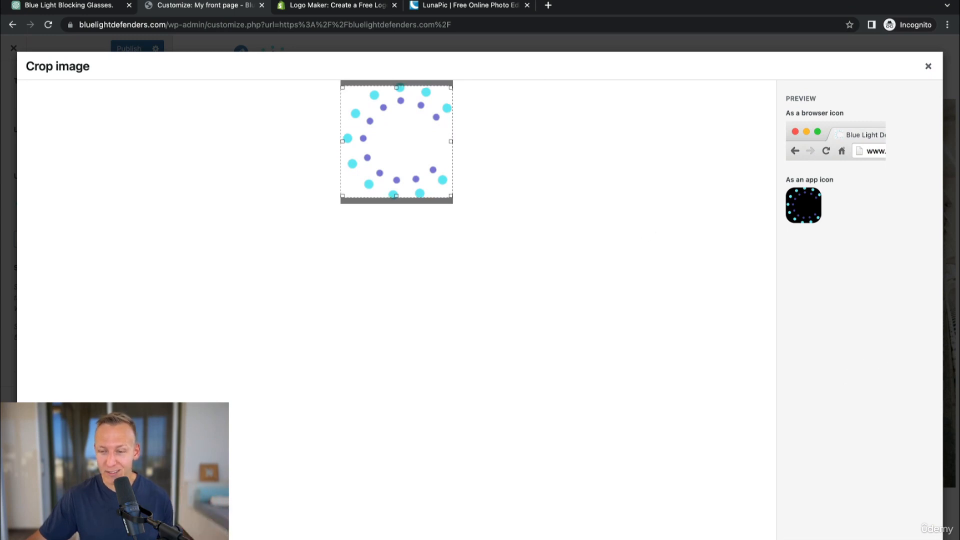
click(914, 518)
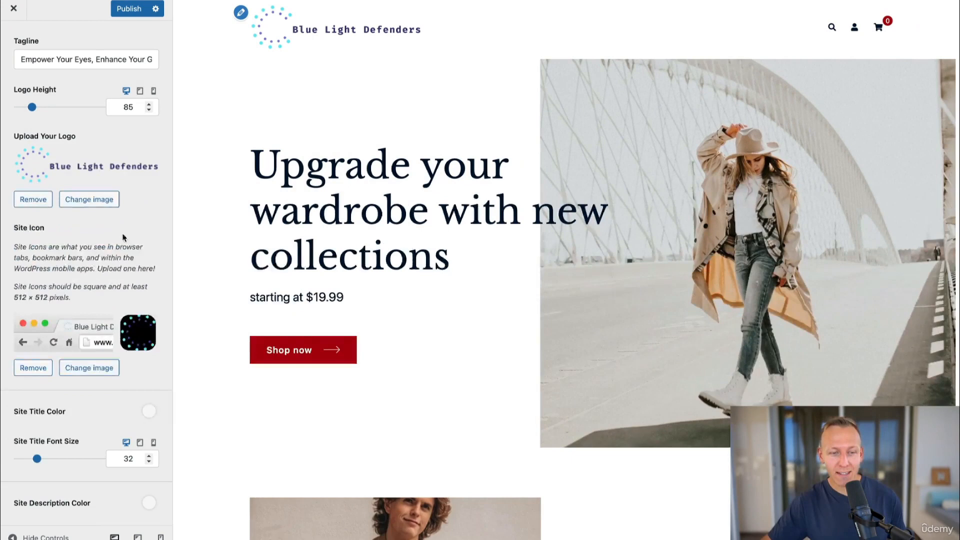
- Review the remaining site identity settings and publish the customizer changes
scroll(132, 304, down, 2)
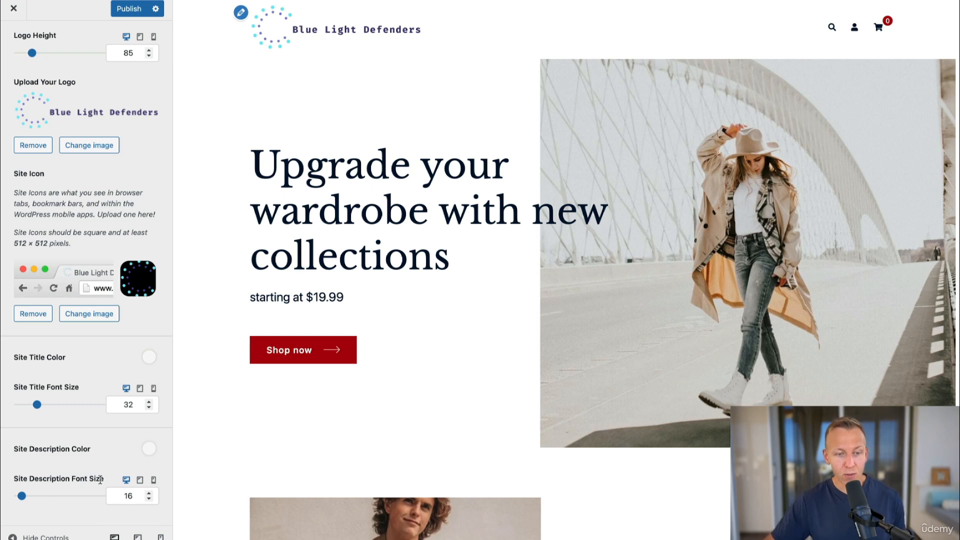
scroll(75, 427, up, 2)
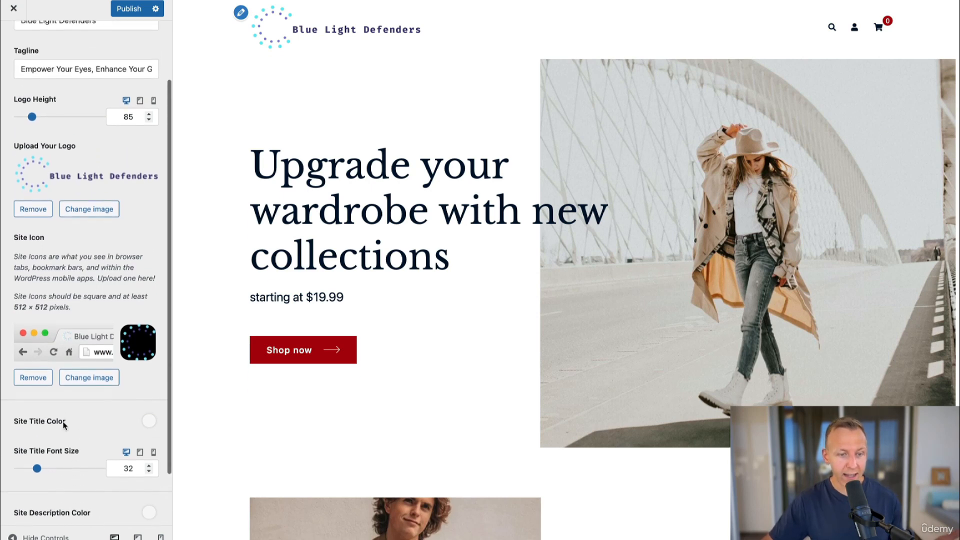
scroll(91, 428, up, 2)
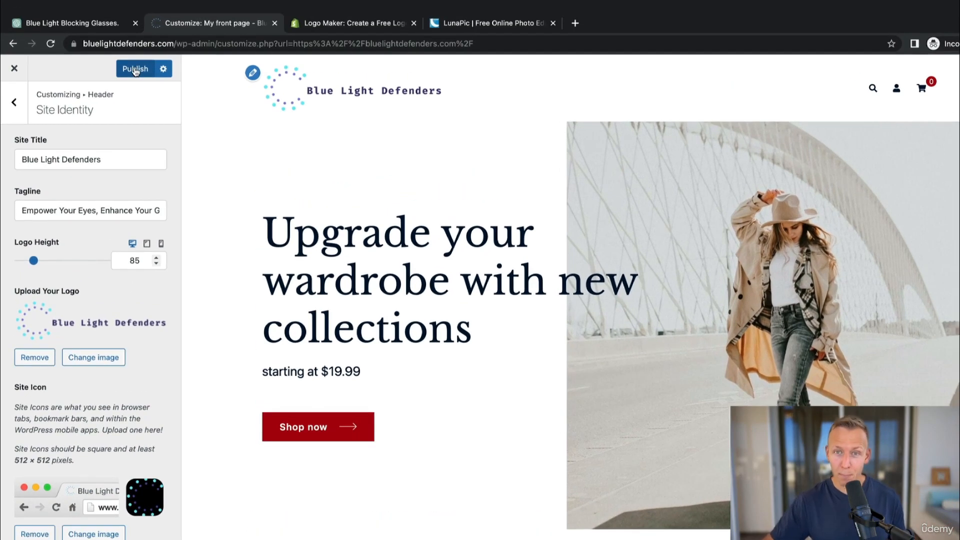
click(135, 70)
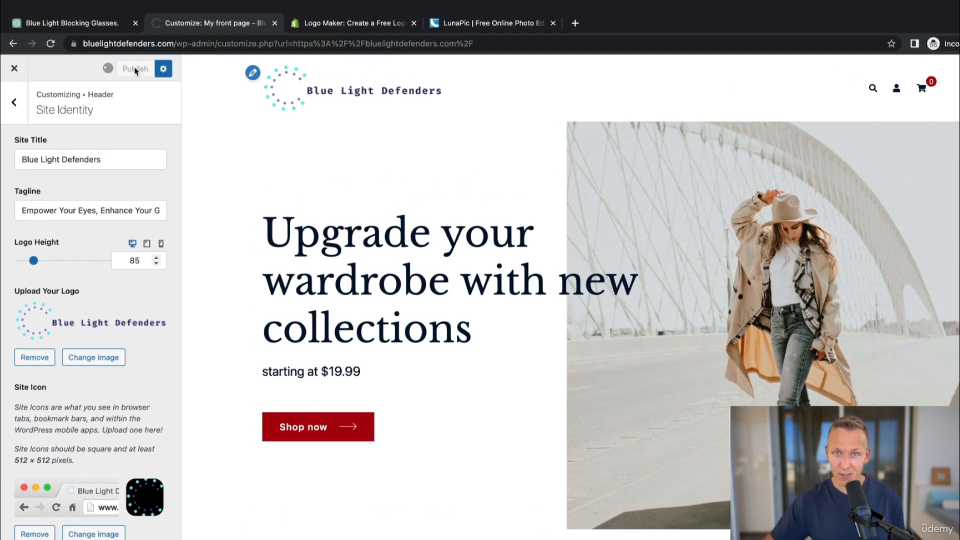